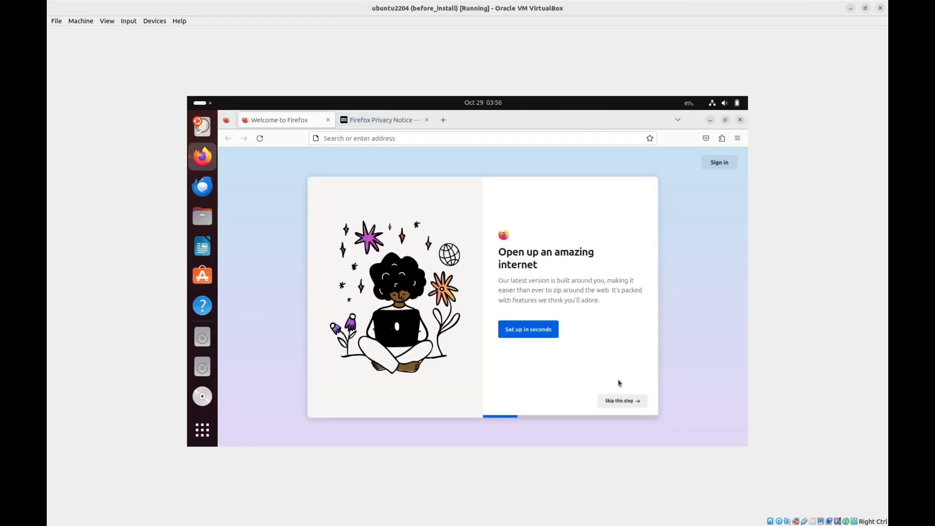
- Search the web for "ubuntu download" and review the Ubuntu 23.10 download options on the Ubuntu Desktop page
left_click(502, 138)
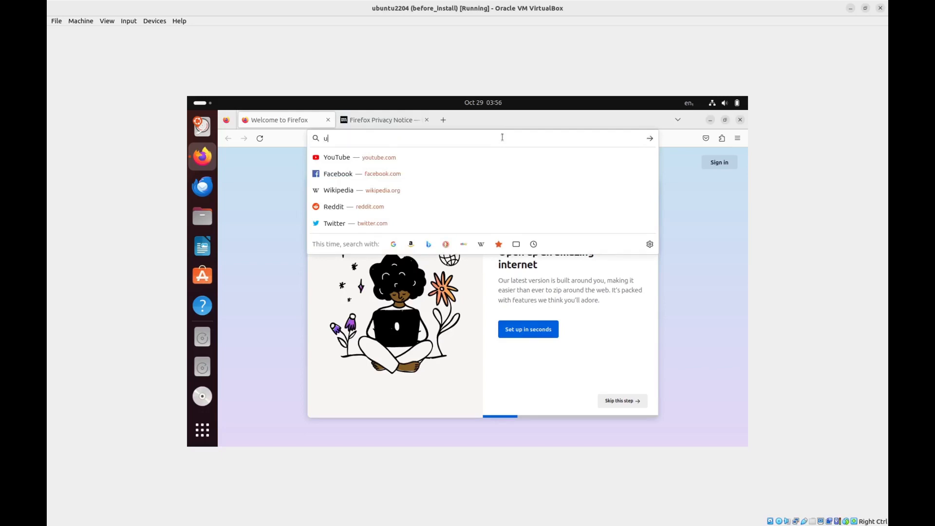
type("ubuntu download")
key("Return")
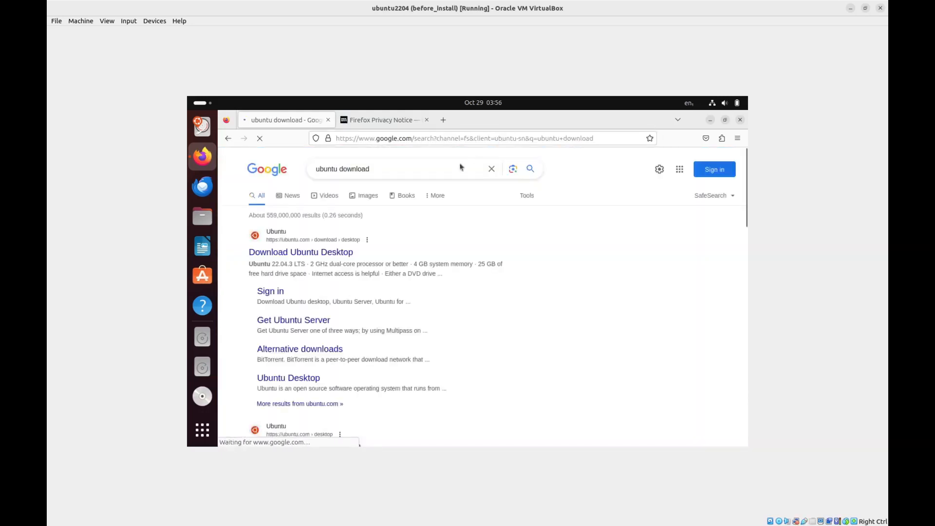
left_click(336, 252)
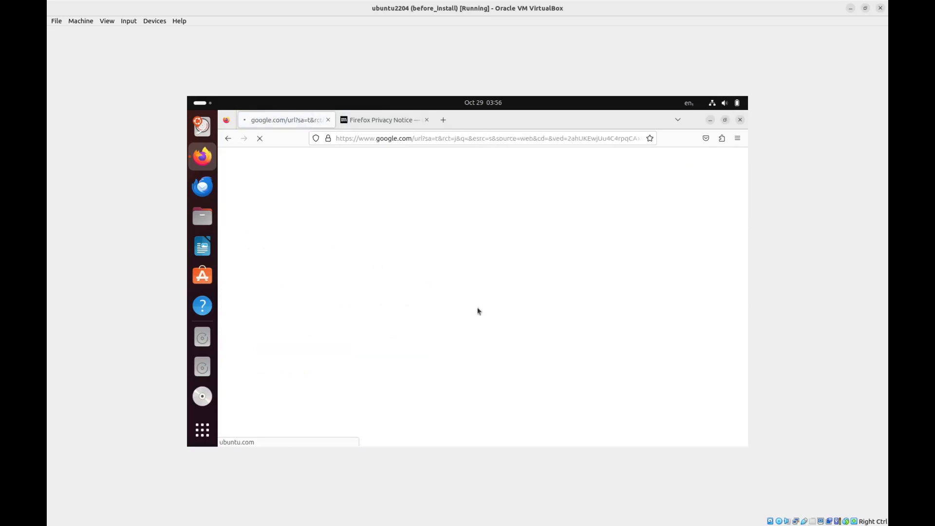
scroll(478, 311, "down", 6)
left_click(407, 350)
scroll(598, 367, "down", 4)
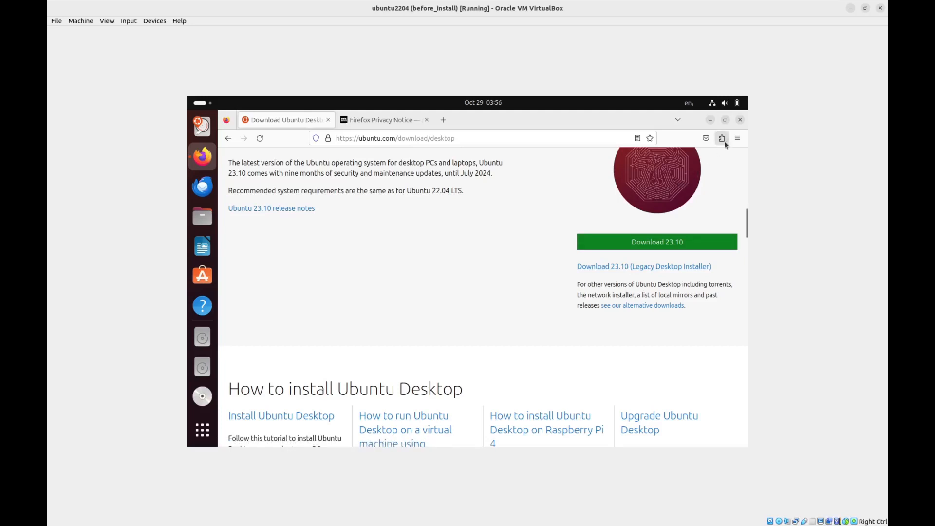
left_click(741, 122)
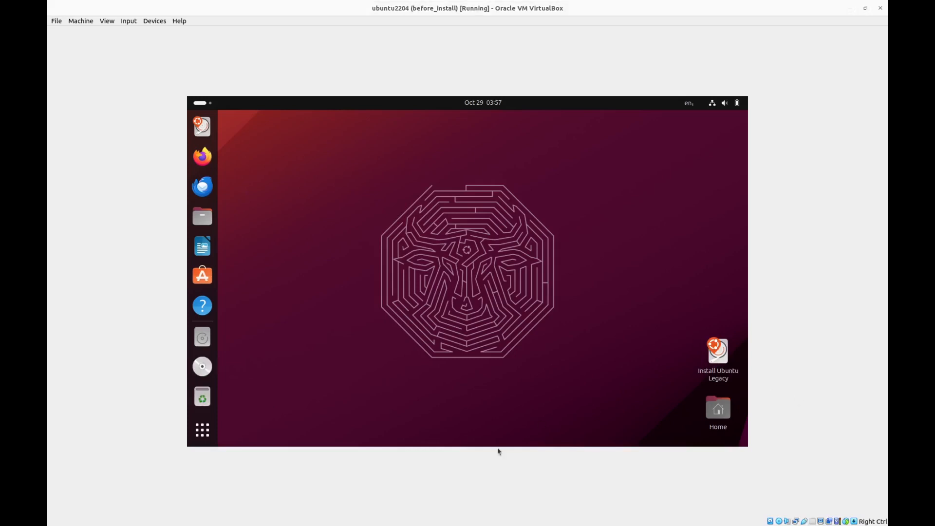
- Launch the GParted partition editor and authenticate it to run as root
left_click(202, 437)
type("gparte")
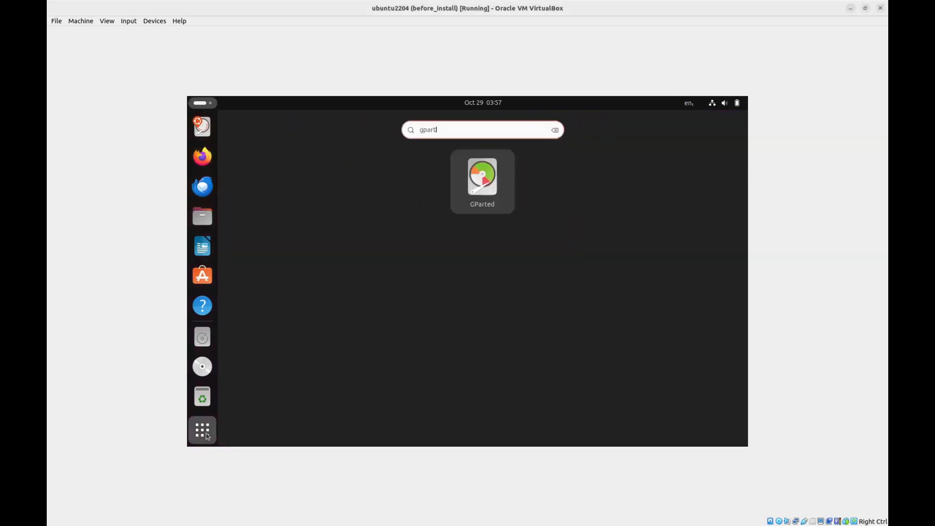
key("Return")
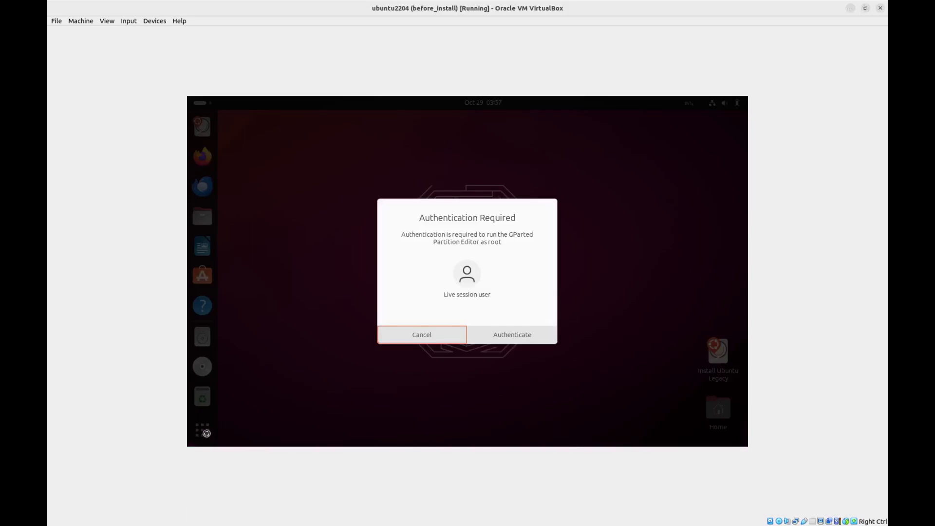
left_click(502, 337)
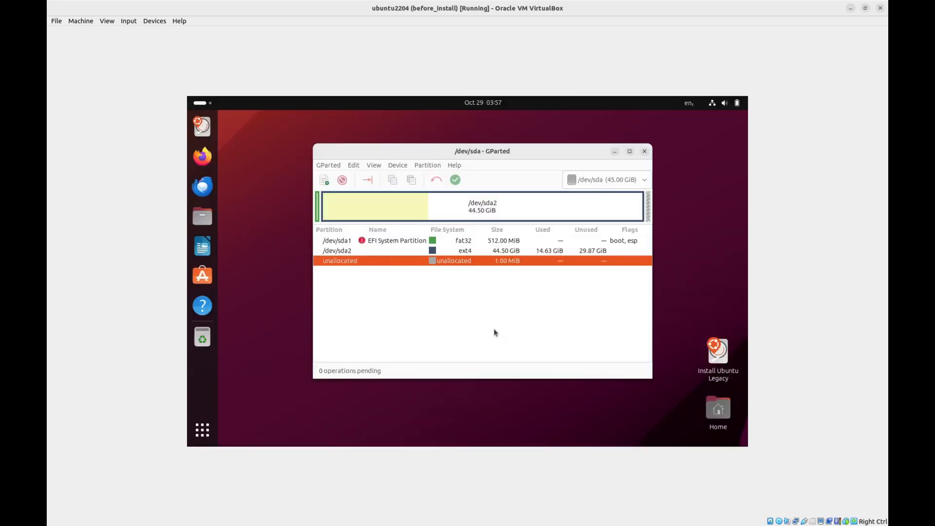
- Remove the boot and esp flags from the EFI System Partition /dev/sda1 on the internal disk
left_click(336, 242)
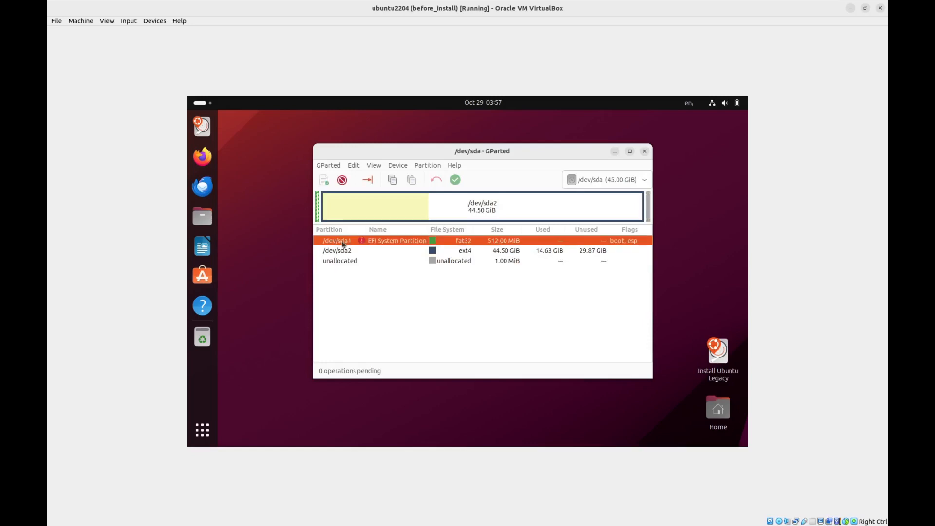
left_click(590, 181)
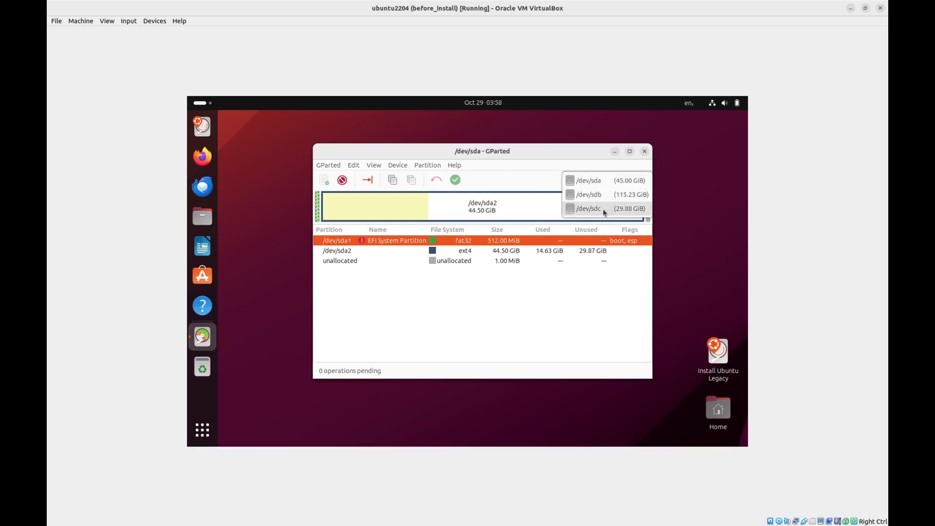
left_click(606, 184)
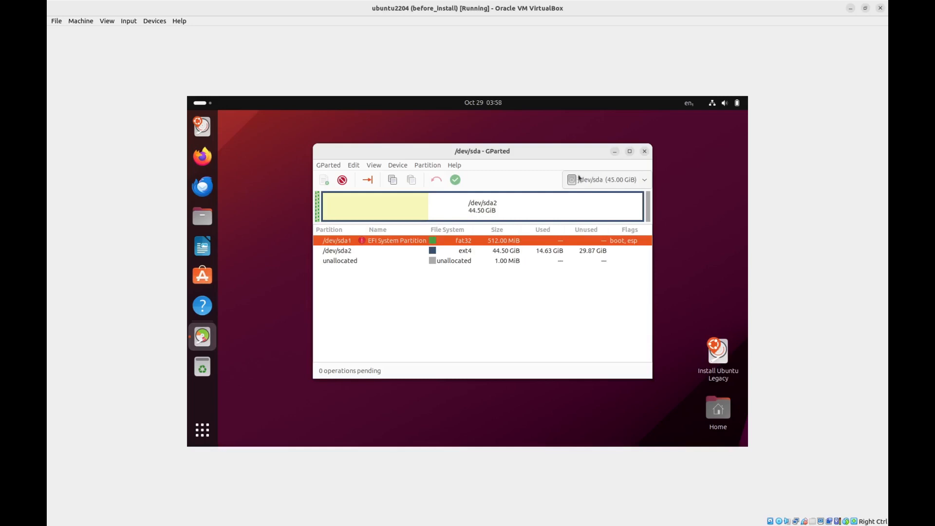
right_click(386, 241)
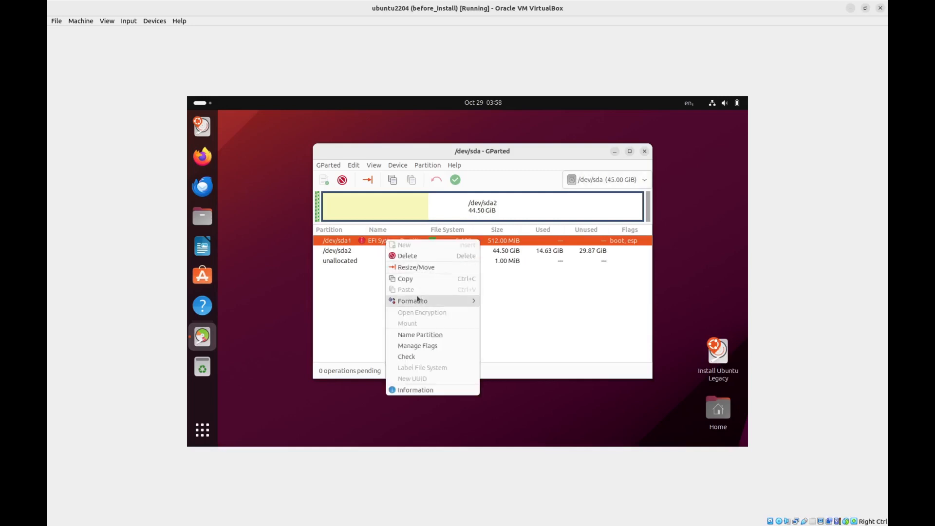
left_click(418, 345)
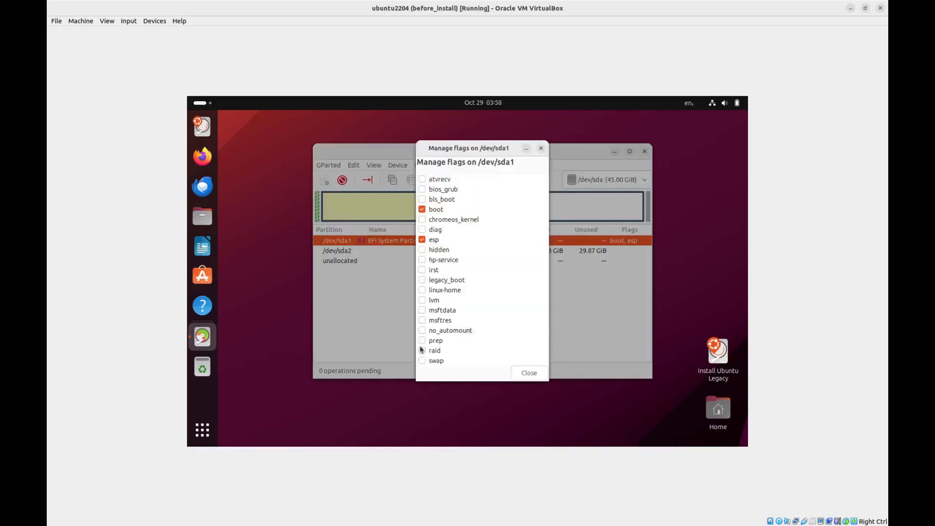
left_click(432, 244)
left_click(423, 241)
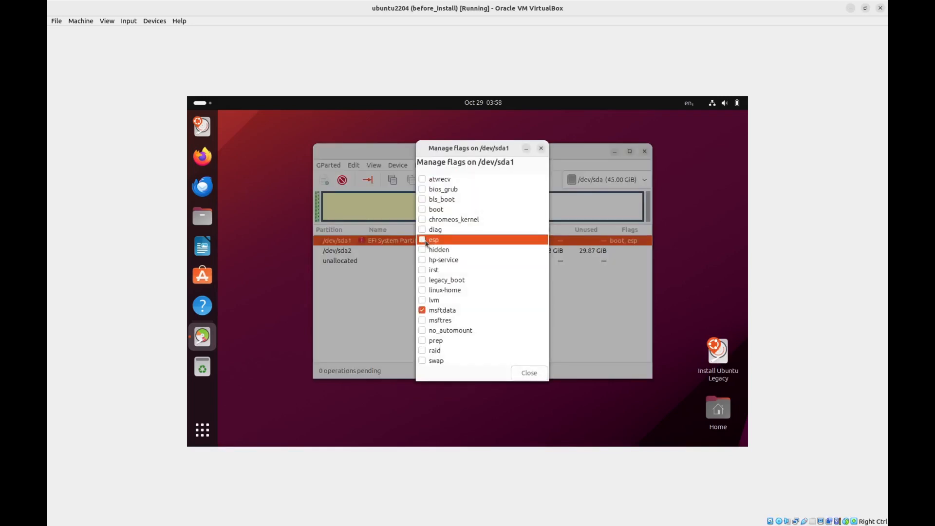
left_click(529, 373)
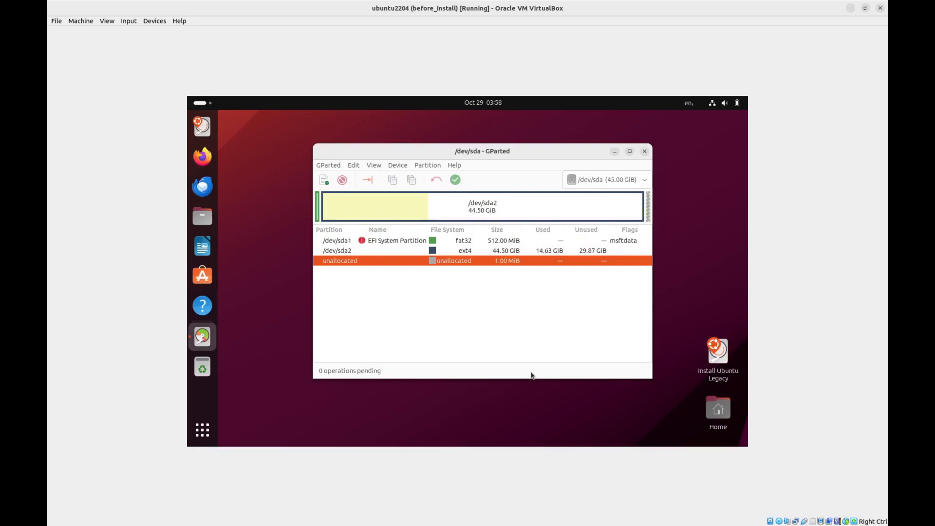
- Switch the partition editor to the 115.23 GiB disk /dev/sdb
left_click(637, 180)
left_click(622, 195)
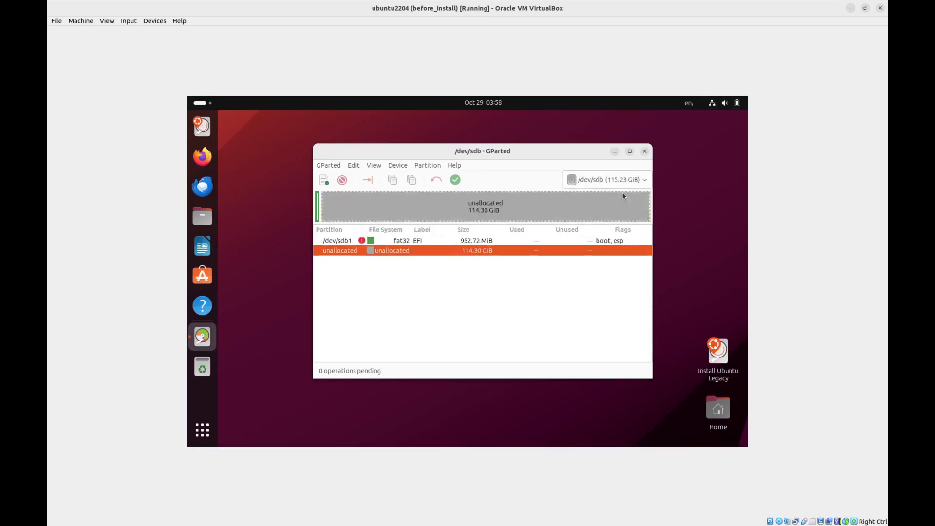
left_click(345, 243)
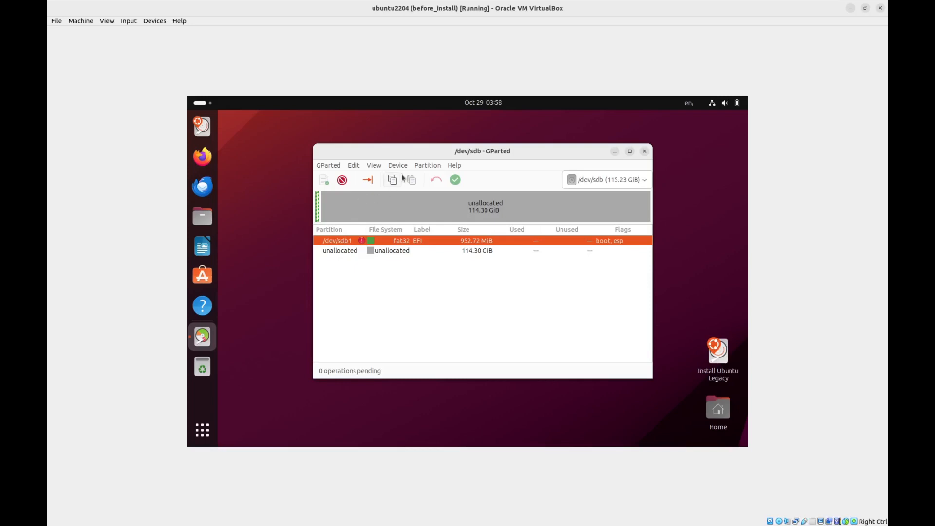
left_click(422, 167)
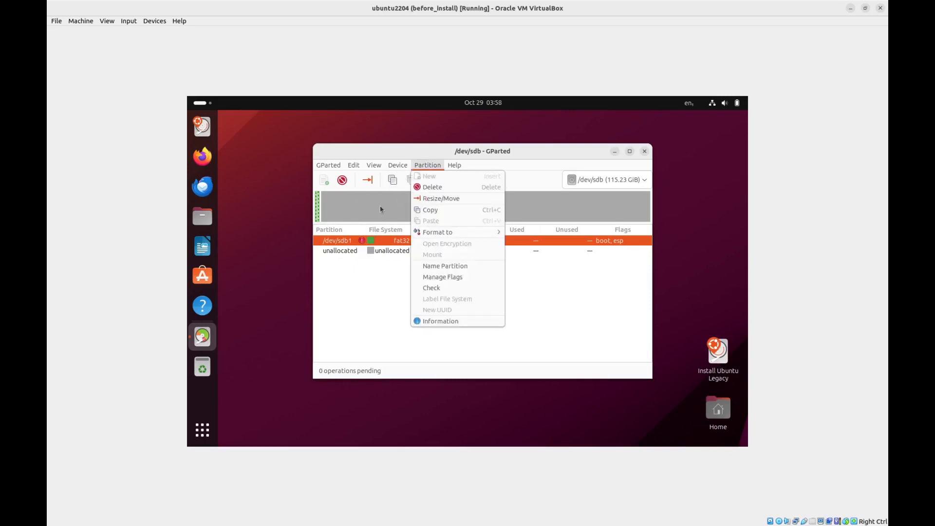
mouse_move(418, 232)
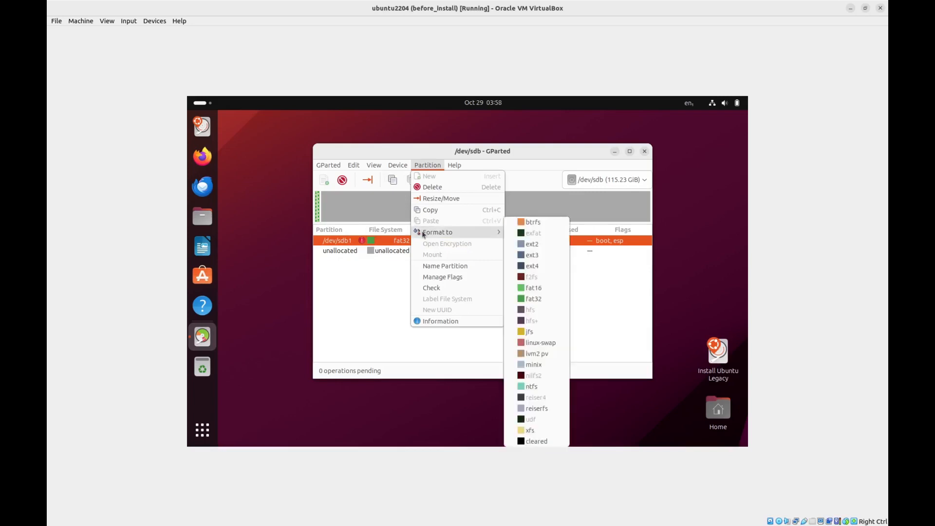
left_click(378, 209)
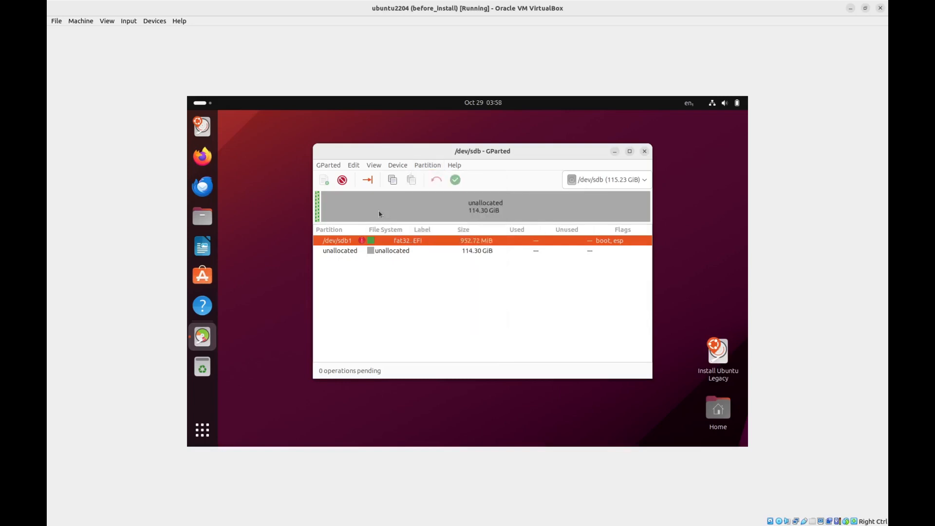
- Create a new gpt partition table on /dev/sdb, erasing the entire disk, and close the partition editor
left_click(395, 165)
left_click(401, 178)
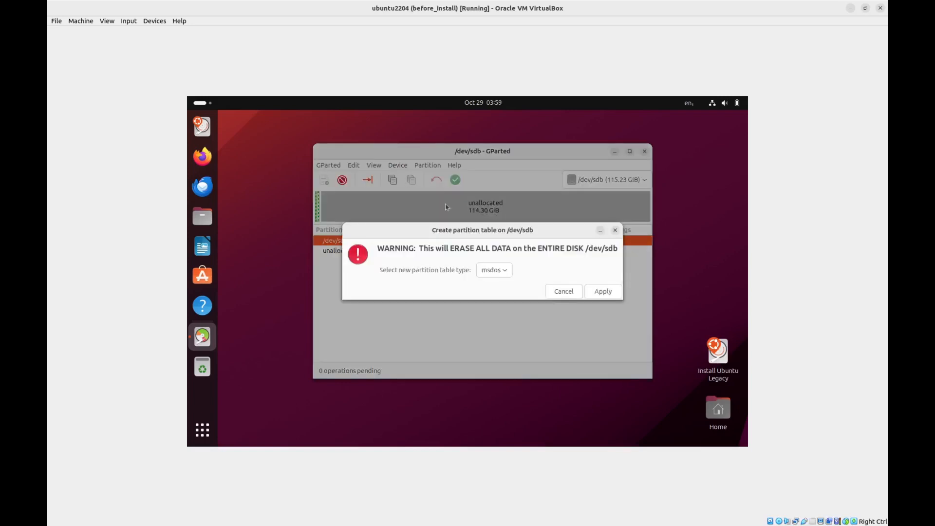
left_click(496, 271)
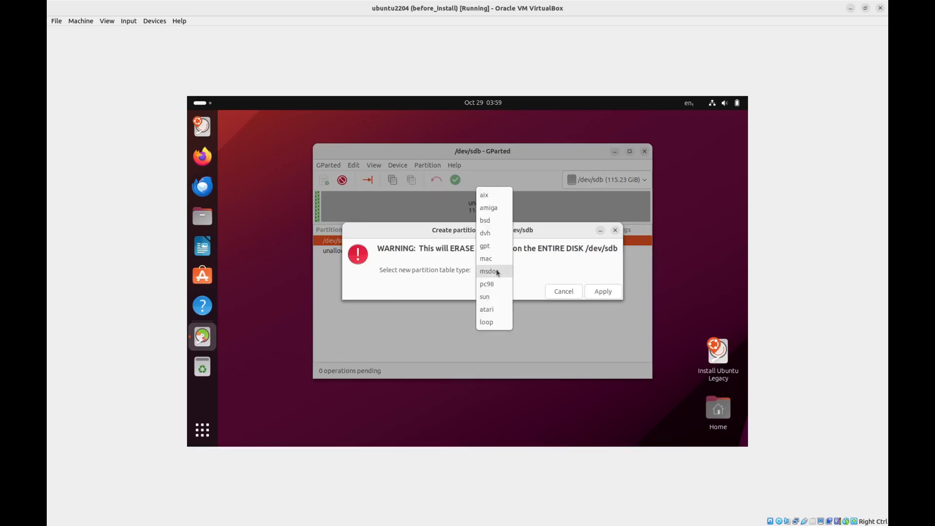
left_click(492, 247)
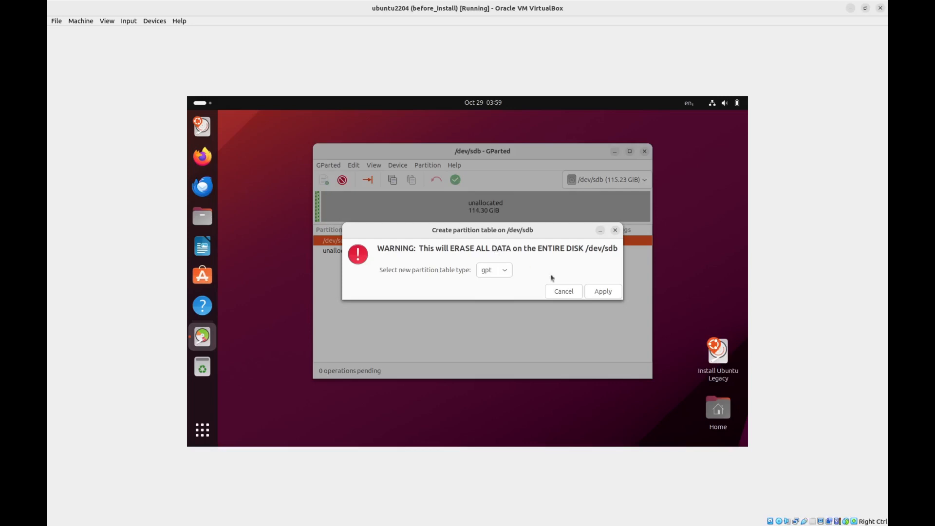
left_click(593, 292)
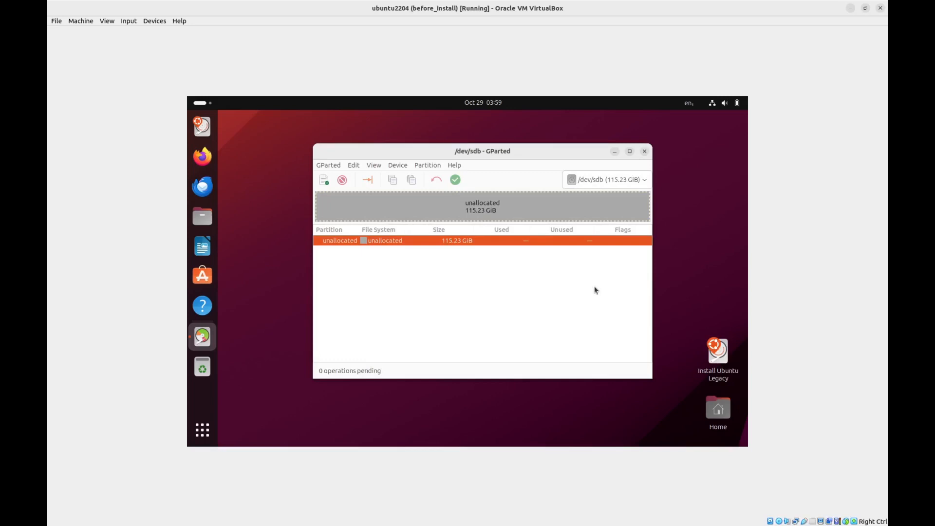
left_click(644, 151)
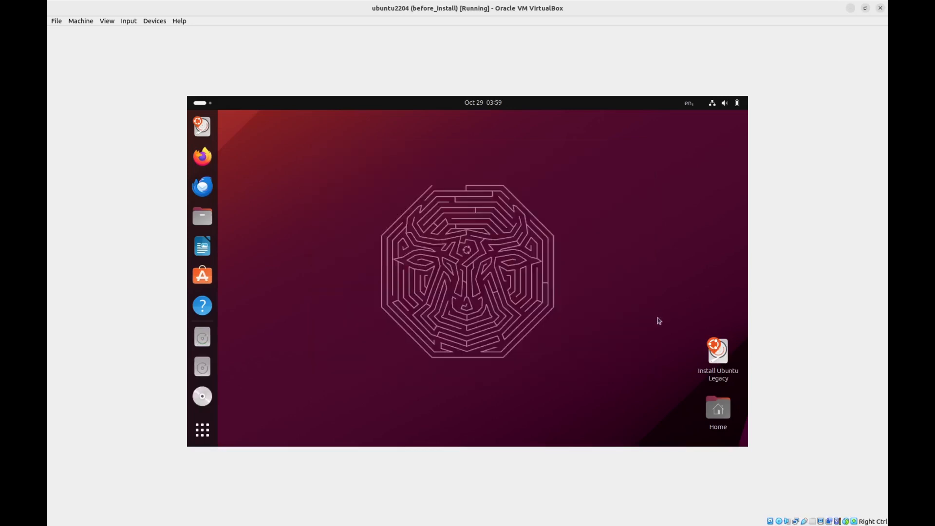
- Start the Ubuntu Legacy installer and accept English, the English (US) keyboard layout, update downloads and third-party software
double_click(717, 352)
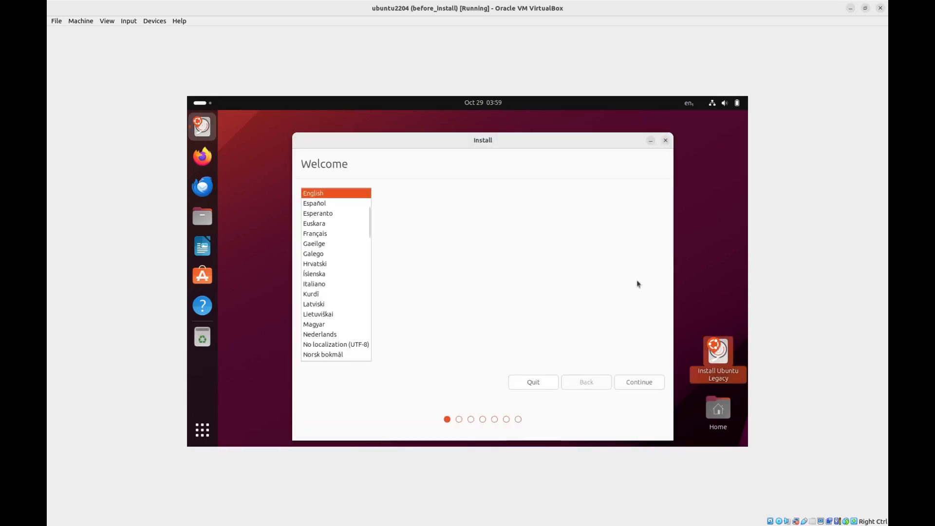
left_click(640, 384)
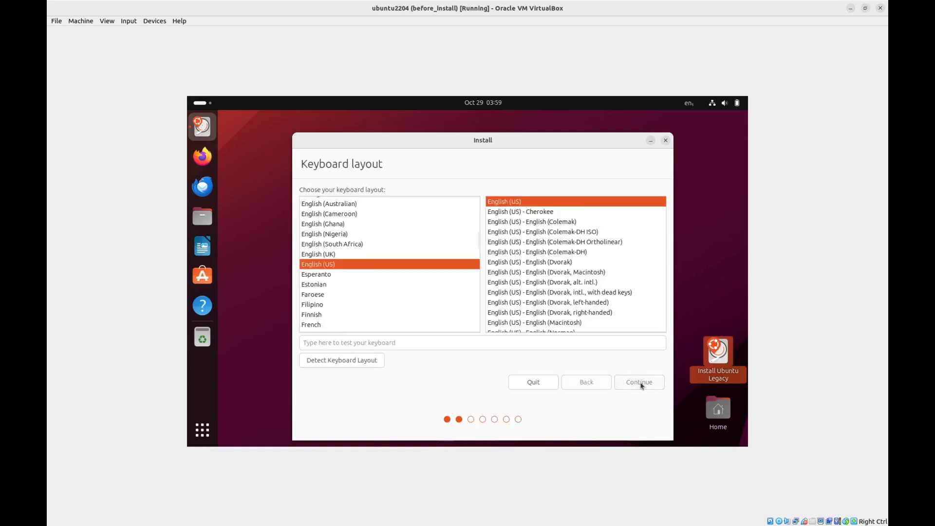
left_click(640, 383)
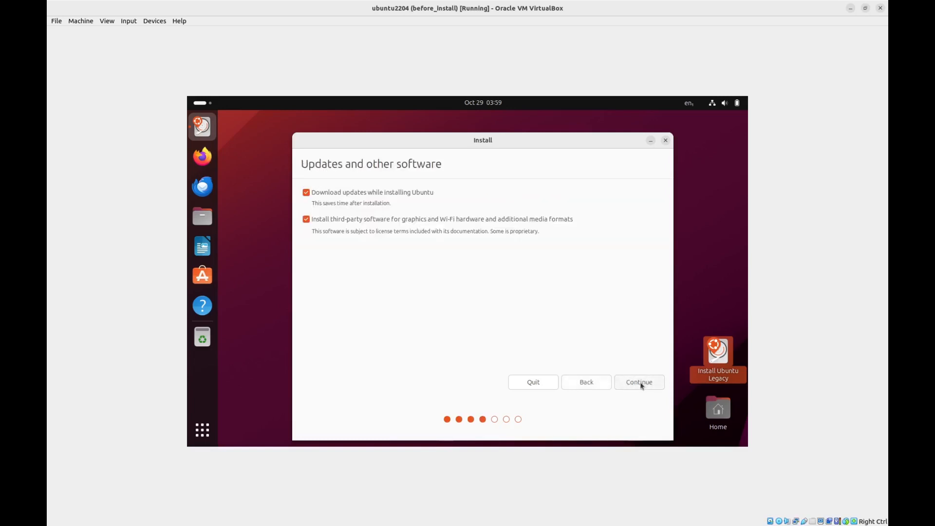
left_click(641, 384)
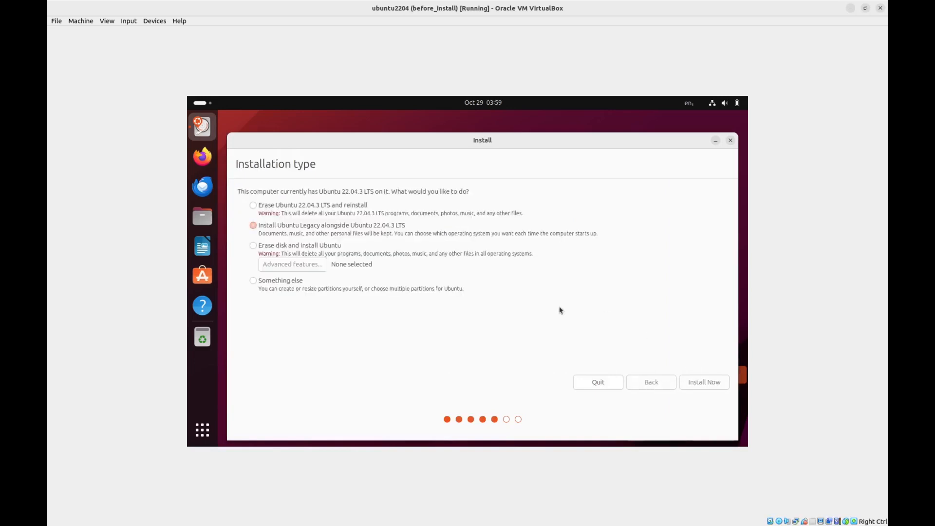
- Choose the "Something else" installation type and set the boot loader device to /dev/sdb, the Intenso High Speed Line drive
left_click(260, 281)
left_click(704, 382)
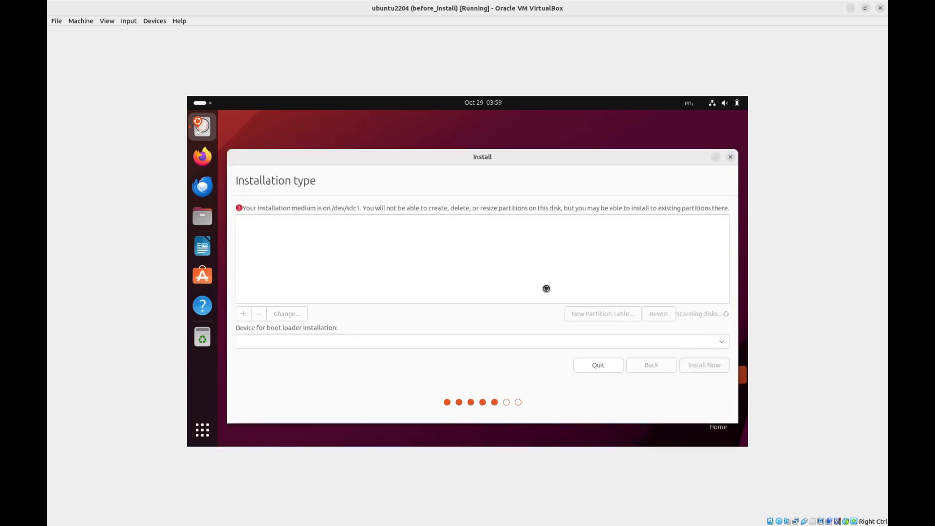
left_click(460, 339)
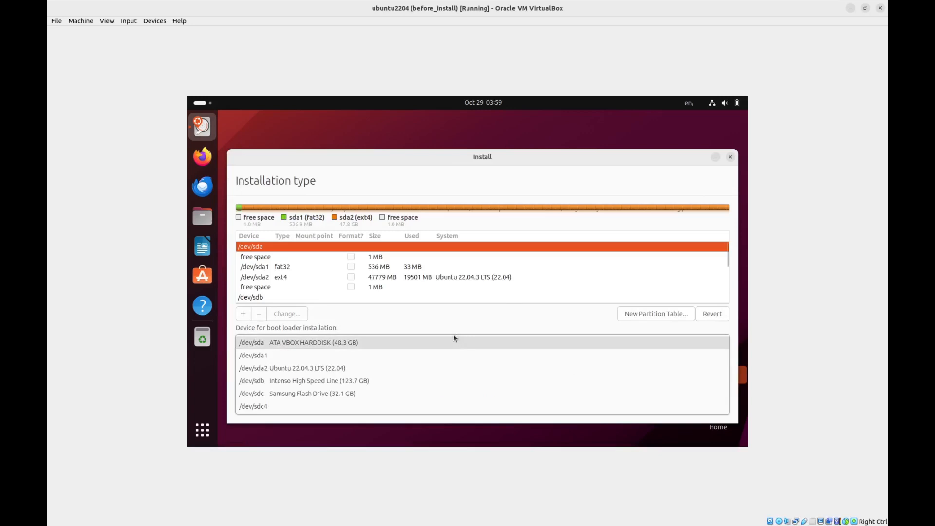
left_click(320, 384)
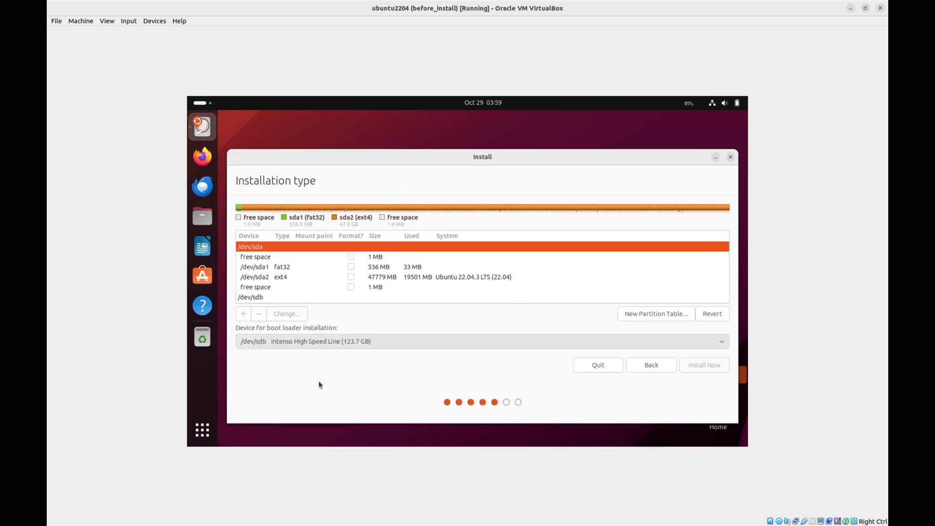
- Create a 1000 MB primary EFI System Partition at the beginning of the free space on /dev/sdb
scroll(322, 298, "down", 1)
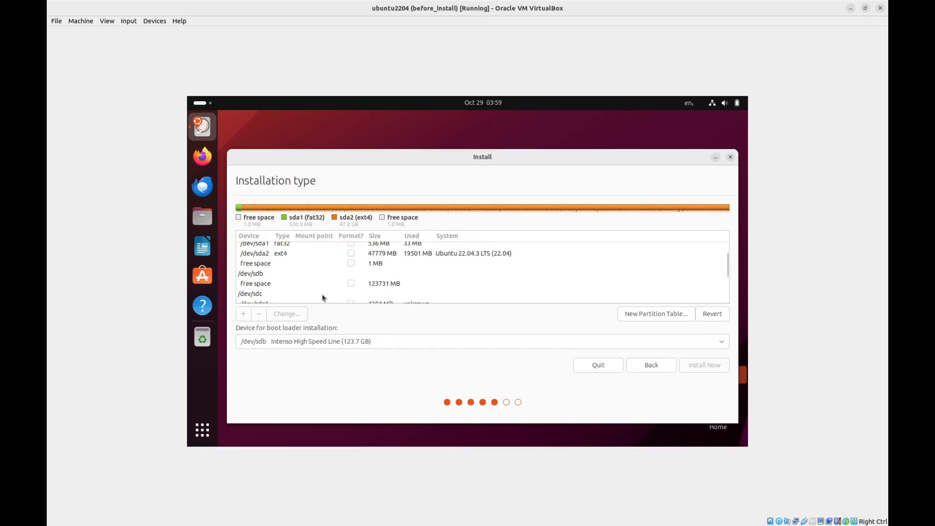
left_click(266, 286)
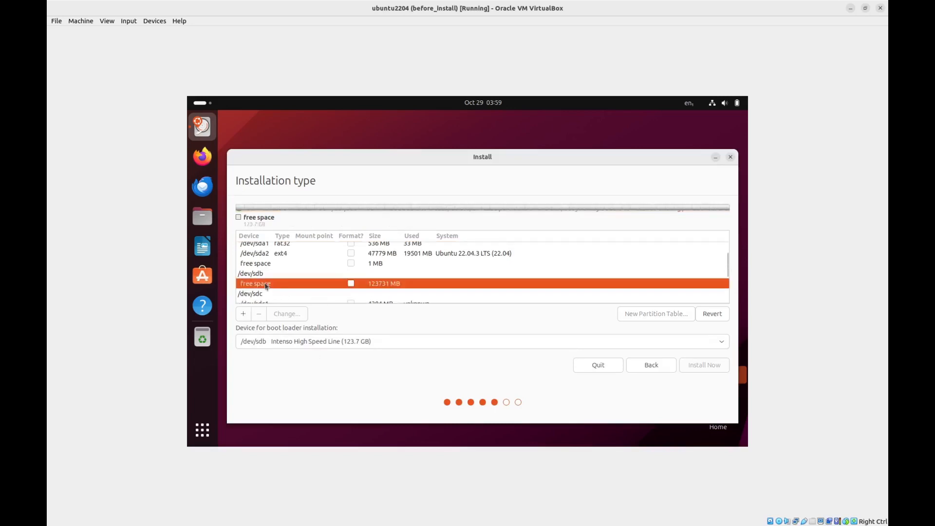
left_click(243, 314)
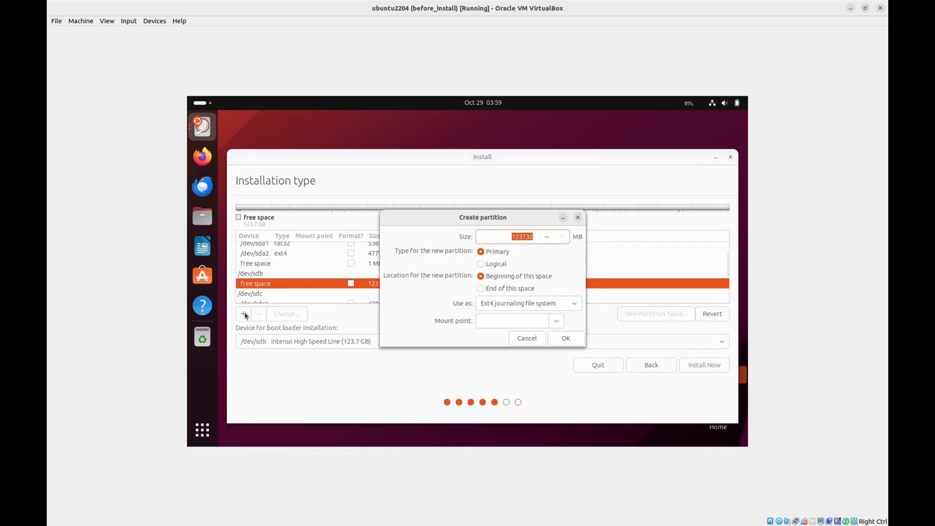
type("1000")
left_click(572, 303)
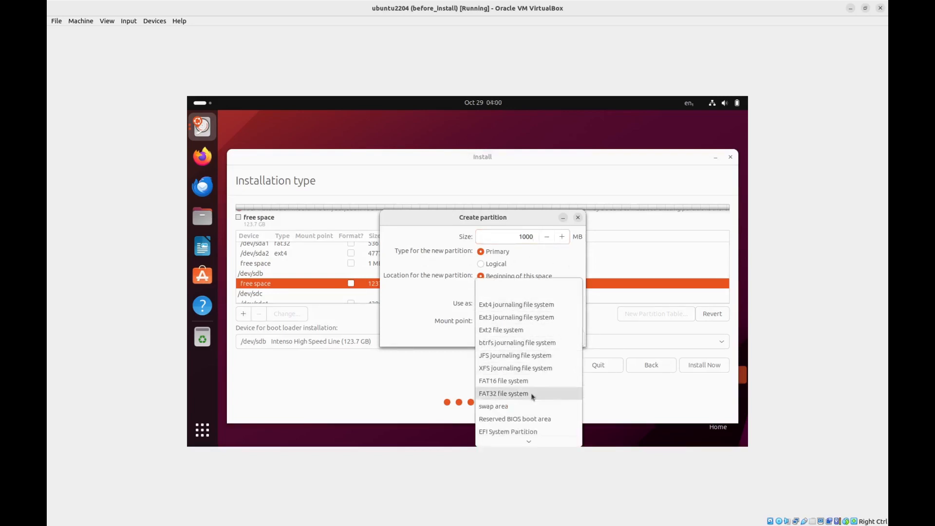
left_click(521, 429)
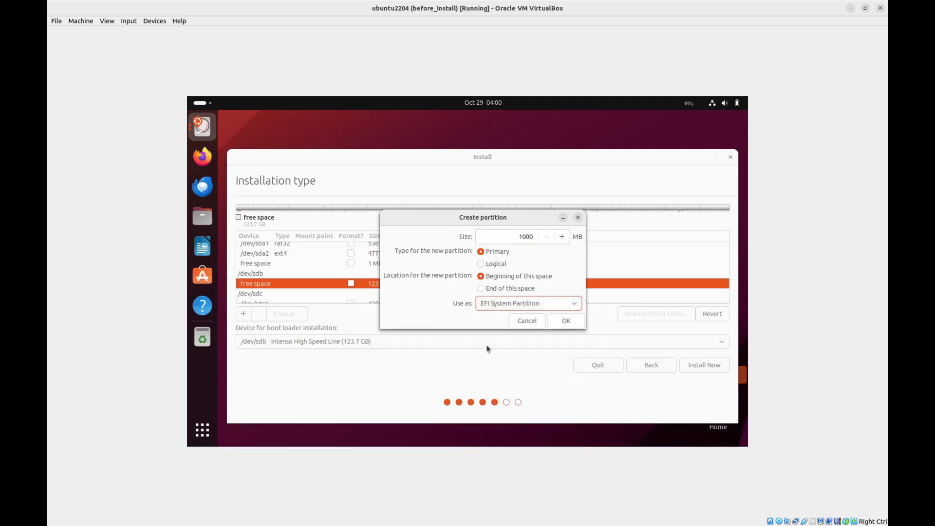
left_click(564, 323)
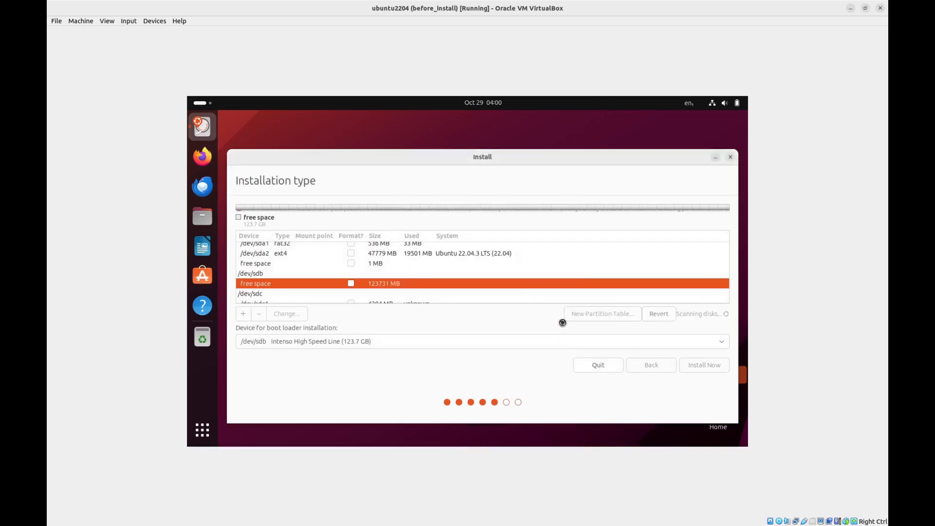
- Create a primary Ext4 partition with mount point / using all the remaining free space on /dev/sdb
scroll(539, 291, "down", 3)
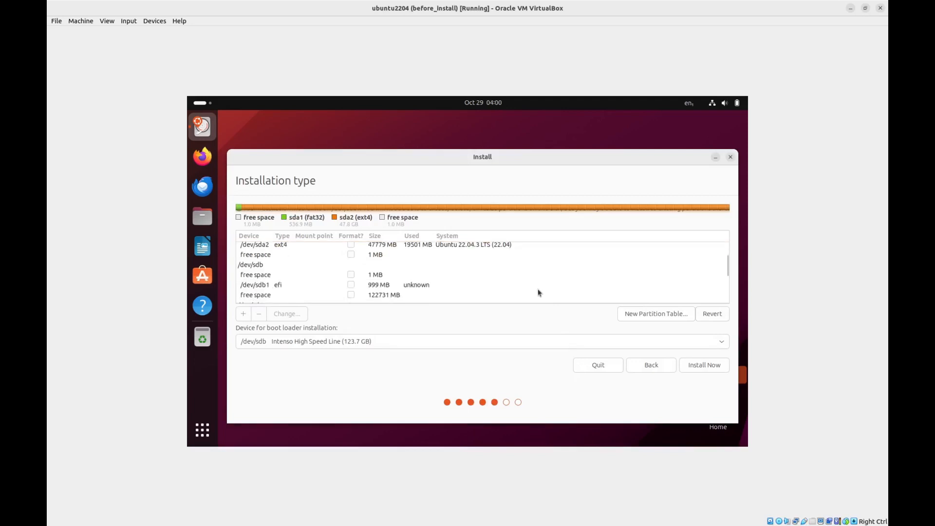
left_click(391, 284)
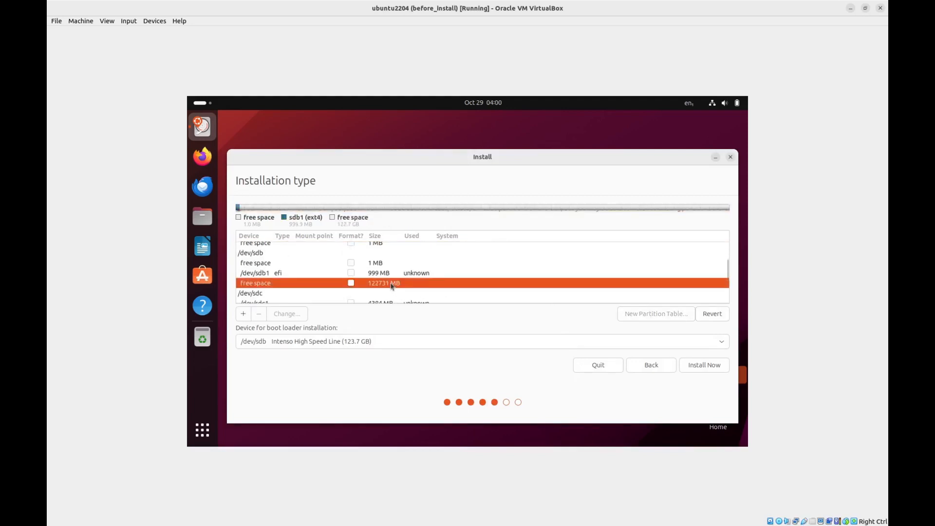
left_click(243, 314)
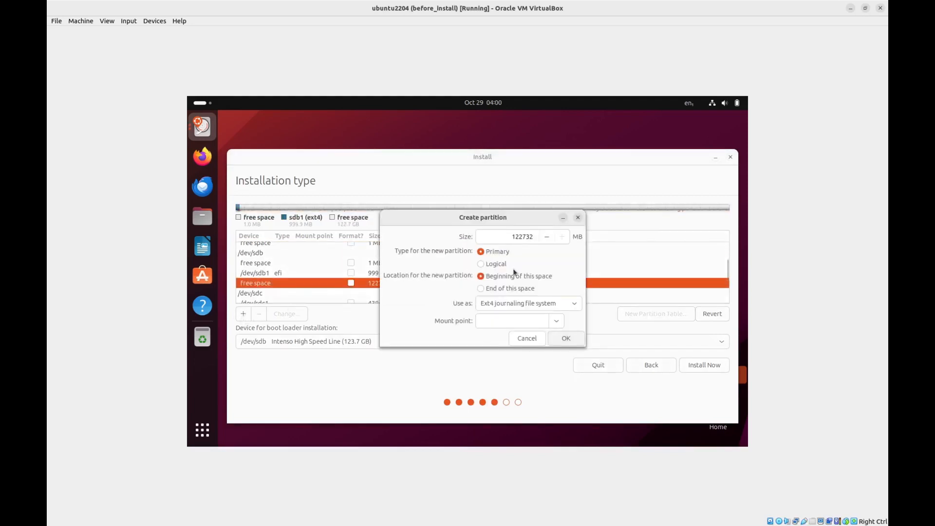
left_click(556, 320)
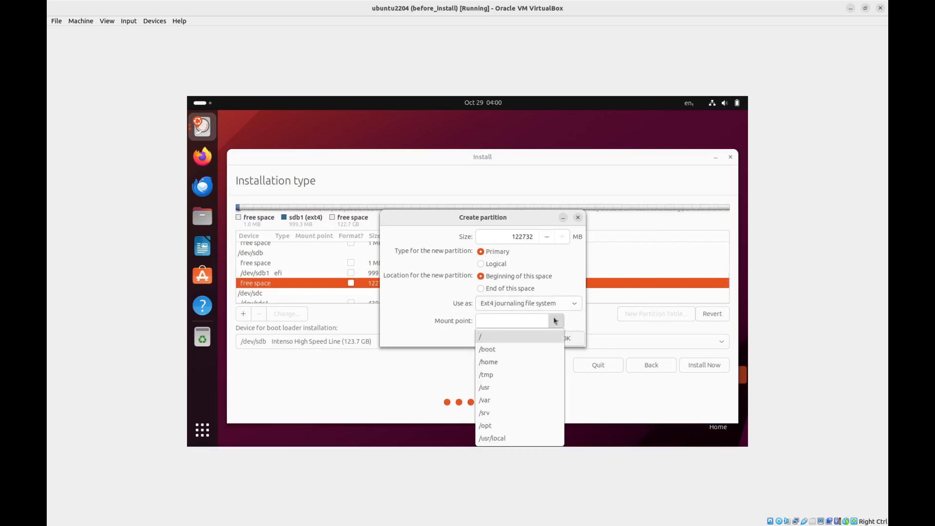
left_click(530, 341)
left_click(566, 338)
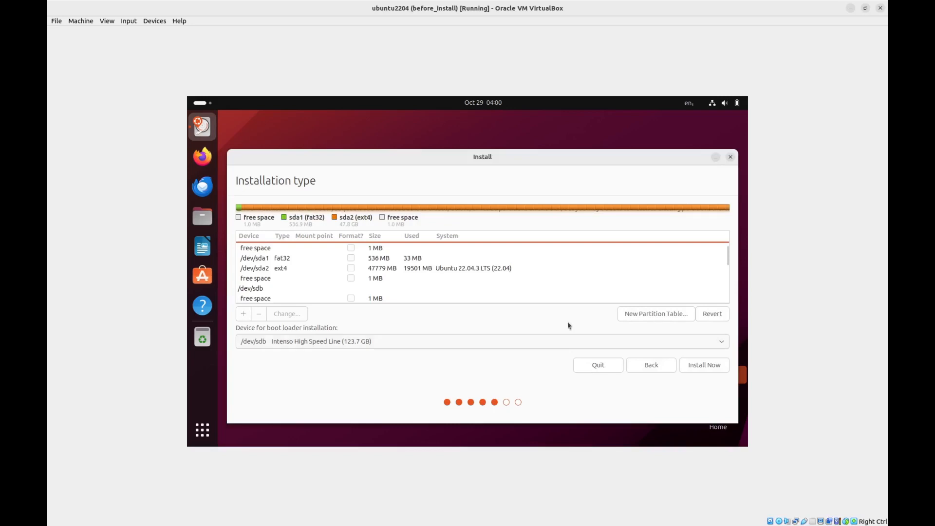
- Review the planned partitions on /dev/sdb, start the installation and approve writing the changes to disk
scroll(583, 293, "down", 5)
scroll(582, 293, "down", 3)
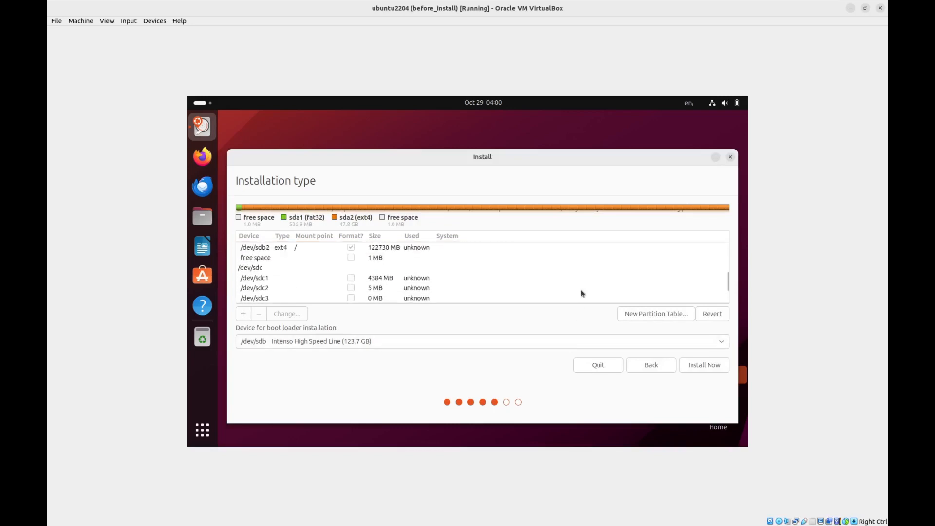
scroll(583, 293, "up", 1)
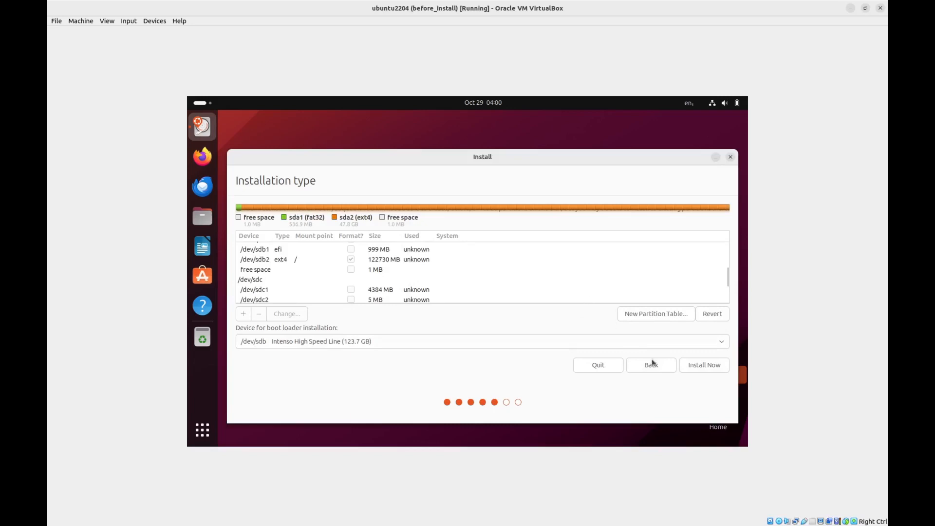
left_click(695, 366)
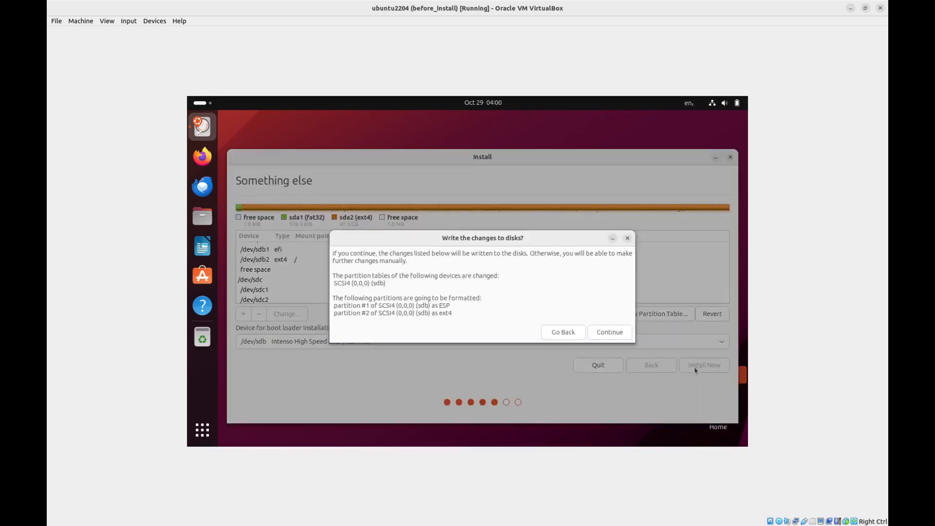
left_click(609, 332)
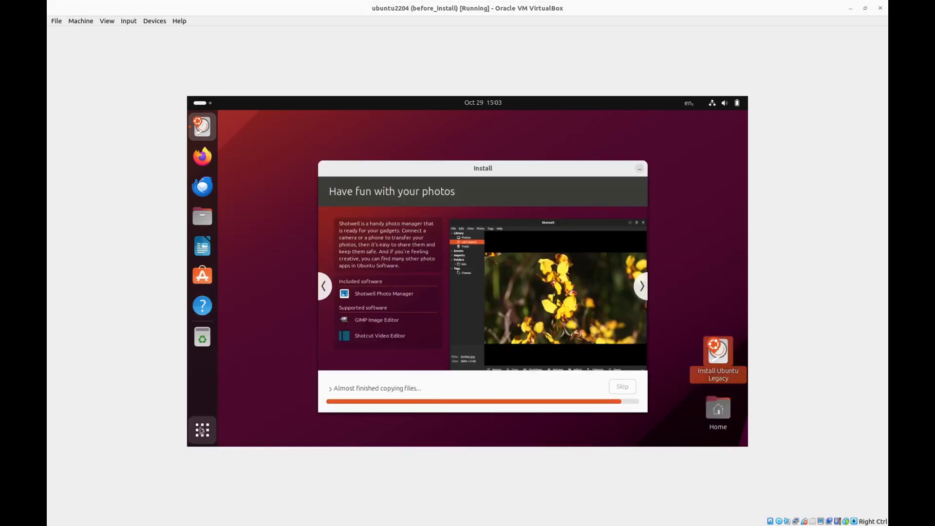
- Launch GParted while the installation runs and authenticate to run it as root
left_click(201, 430)
type("gparted")
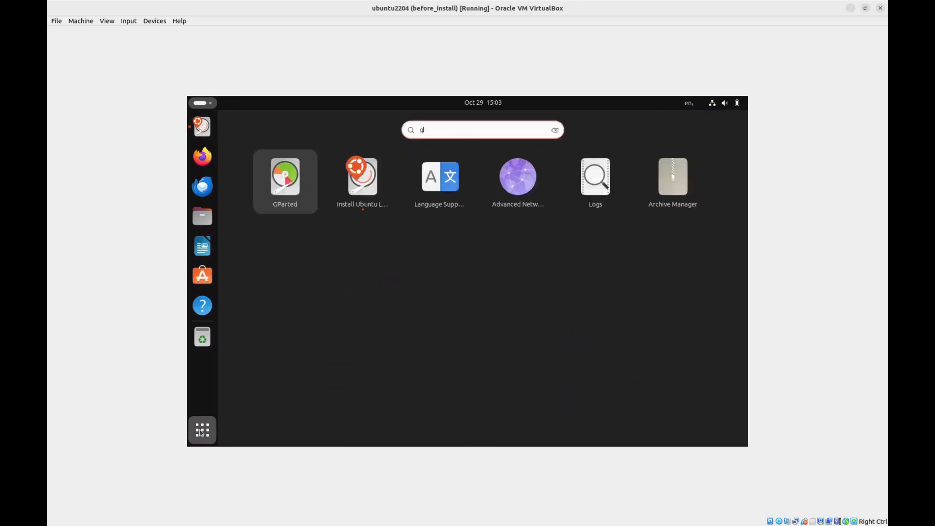
key("Return")
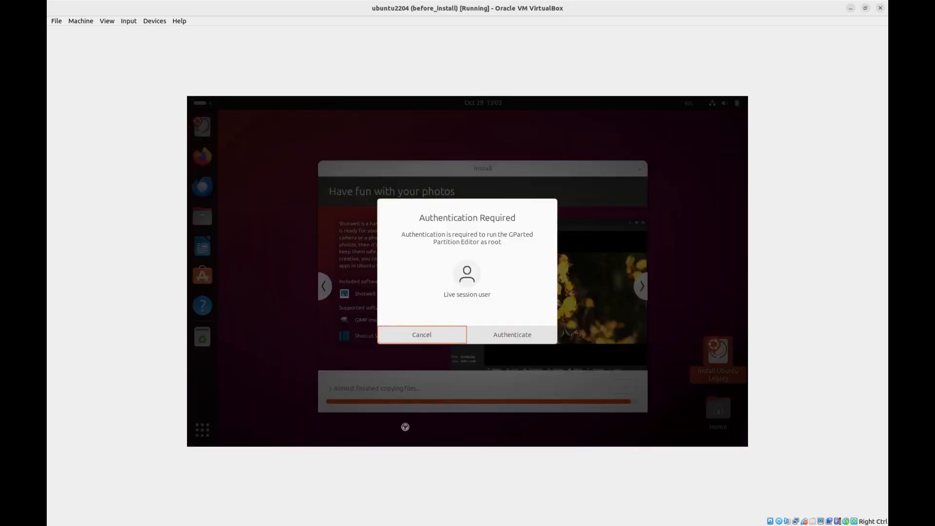
left_click(498, 340)
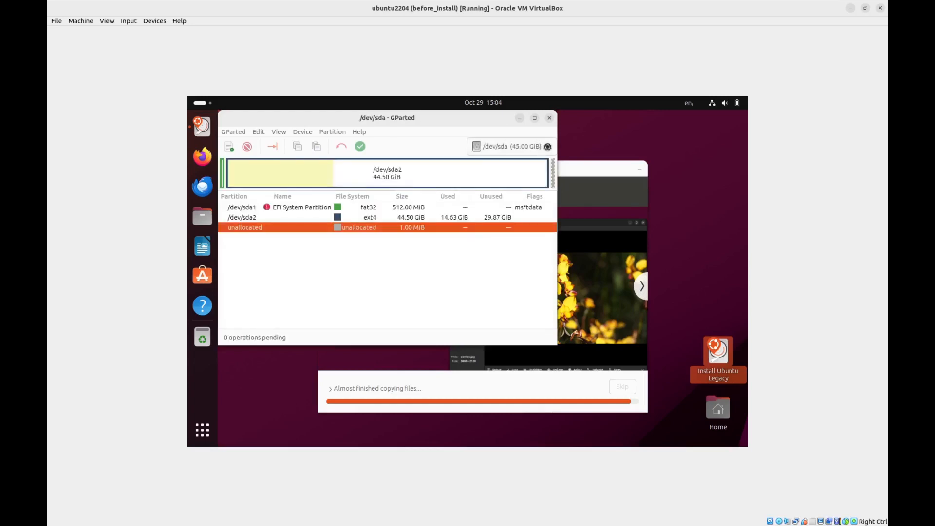
- Enable the esp flag on the EFI System Partition /dev/sda1 of the internal 45.00 GiB disk
left_click(547, 146)
left_click(533, 148)
left_click(312, 205)
right_click(311, 207)
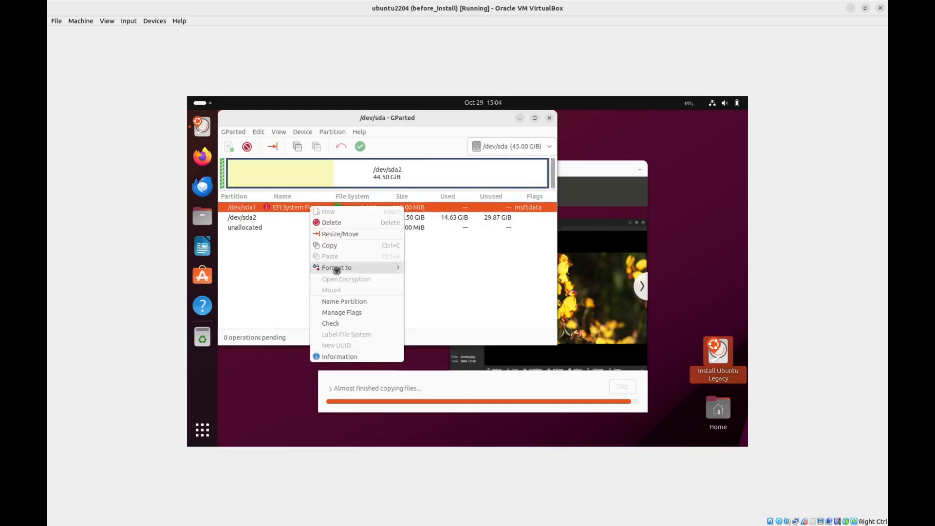
left_click(345, 312)
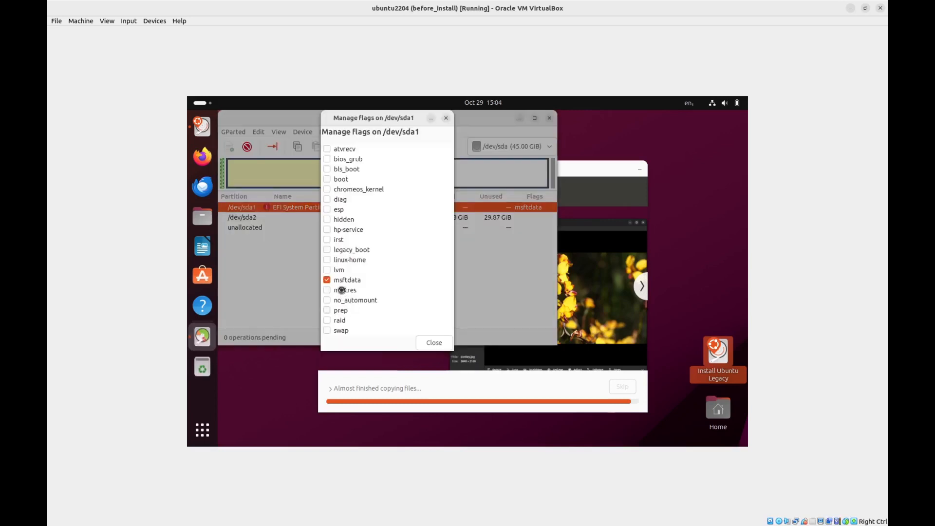
left_click(328, 210)
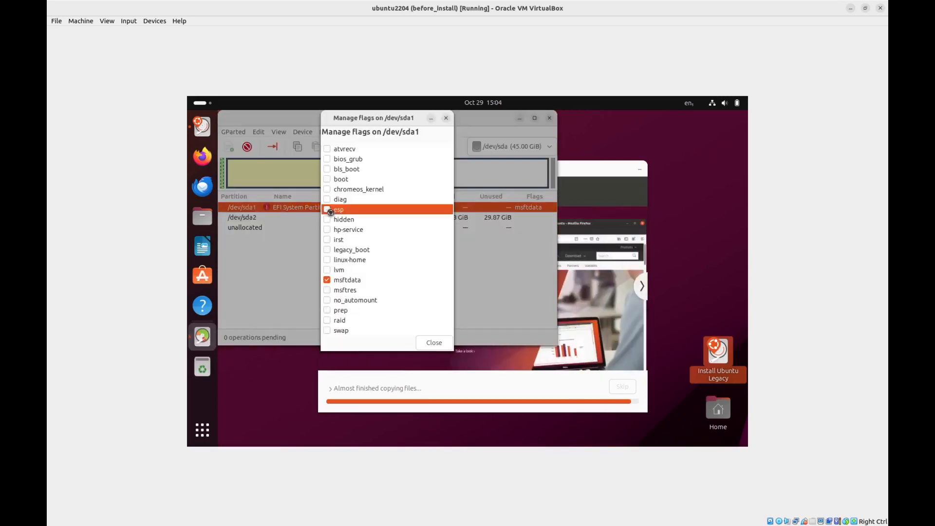
left_click(443, 343)
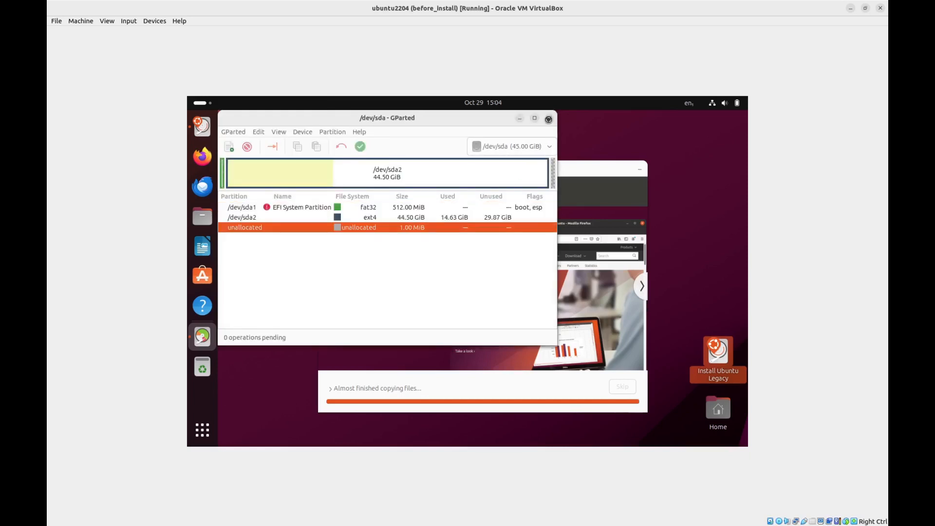
- Close the partition editor and restart the computer once the installation has finished
left_click(548, 120)
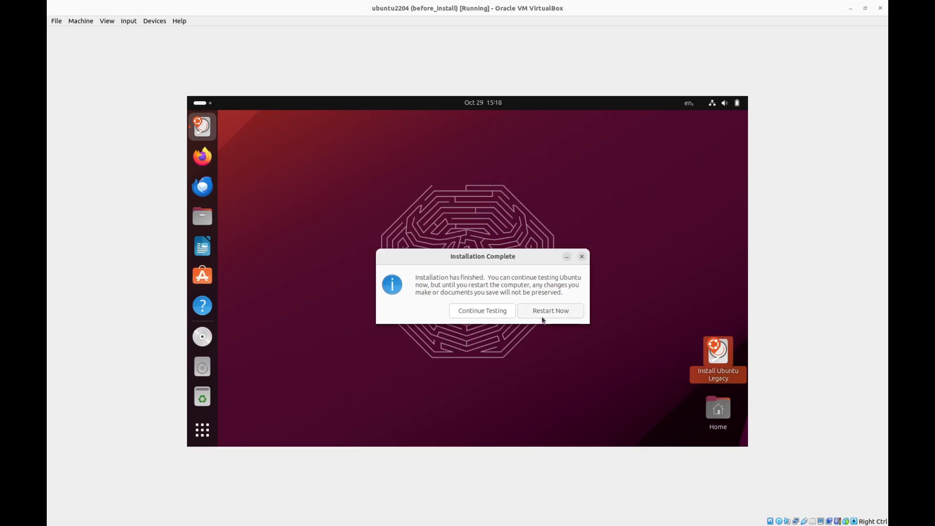
left_click(547, 314)
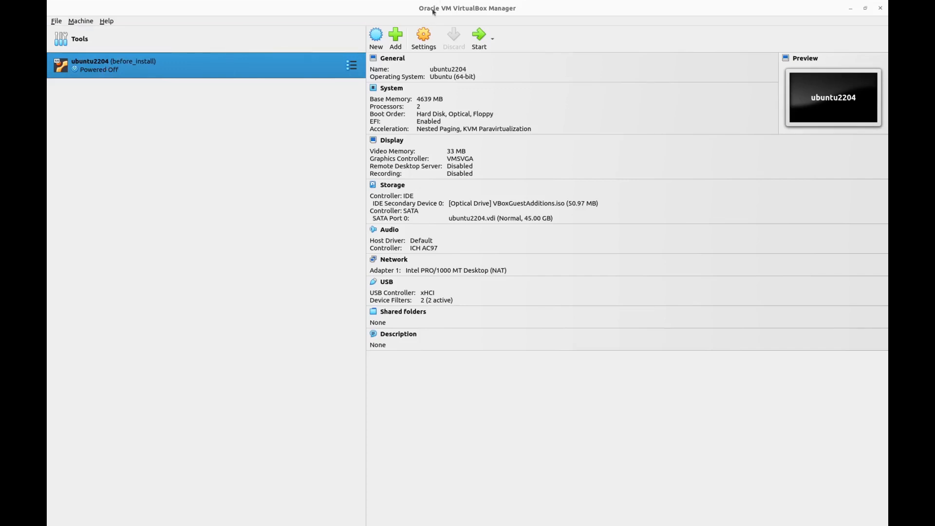
- Disable the Samsung Flash Drive USB device filter of the ubuntu2204 virtual machine and start the machine
left_click(427, 33)
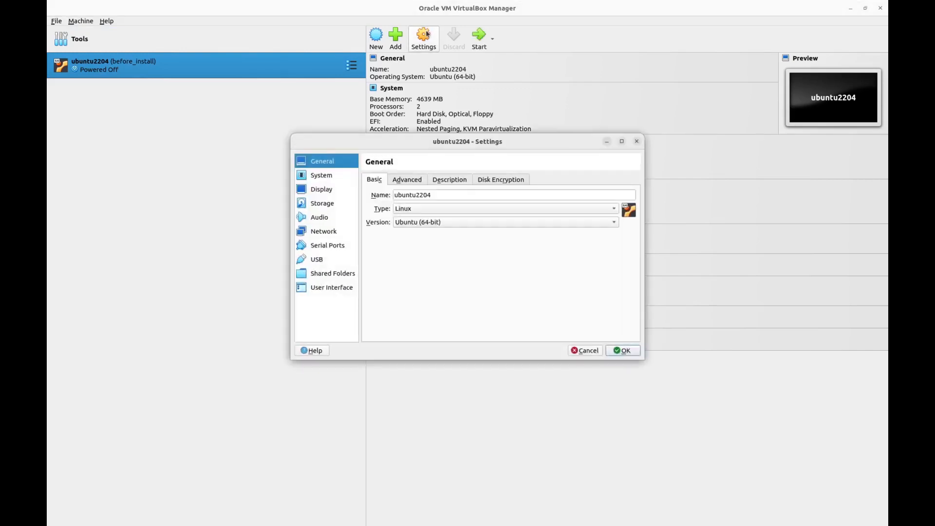
left_click(326, 260)
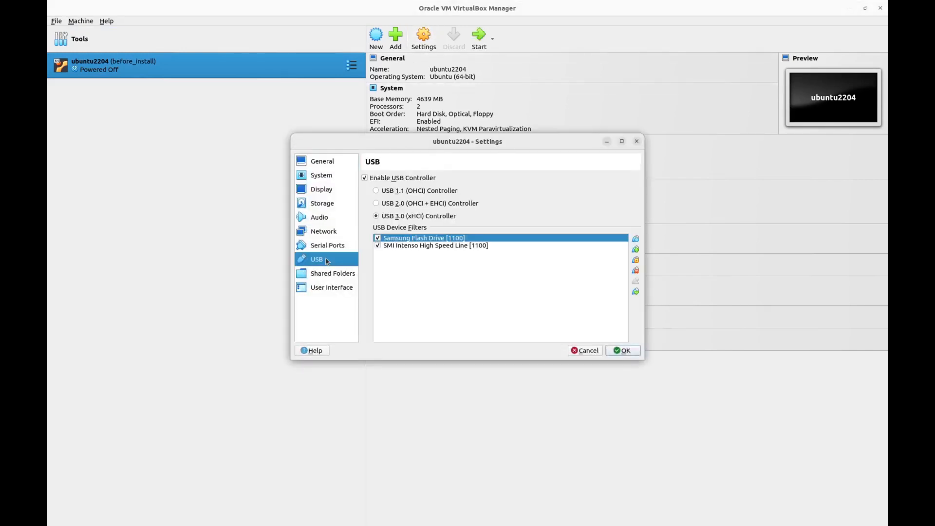
left_click(378, 239)
left_click(624, 351)
left_click(478, 44)
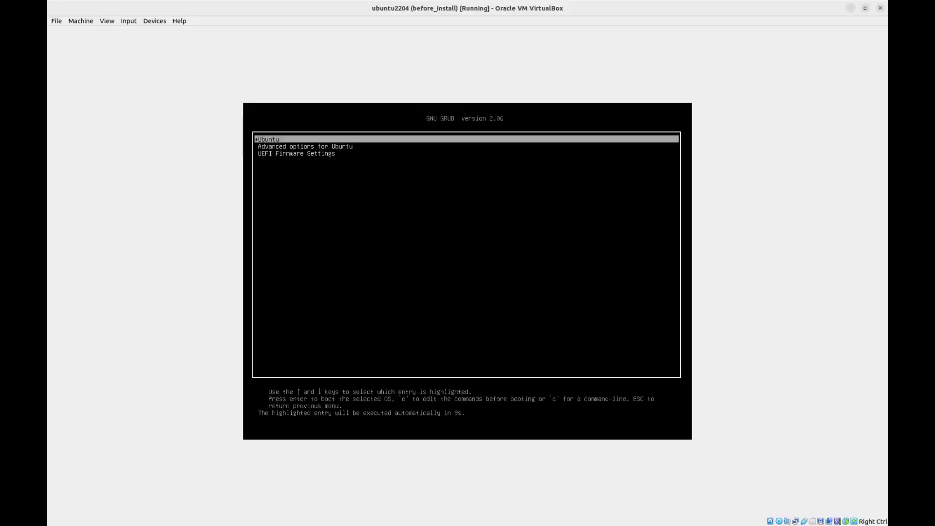
- Enter the UEFI Firmware Settings from the GRUB menu and open the Boot Manager
key("Down")
key("Down")
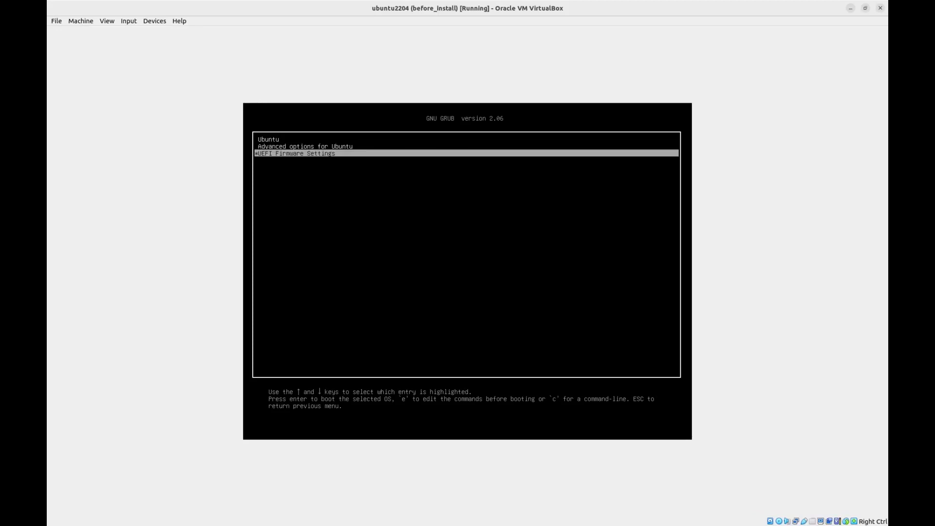
key("Return")
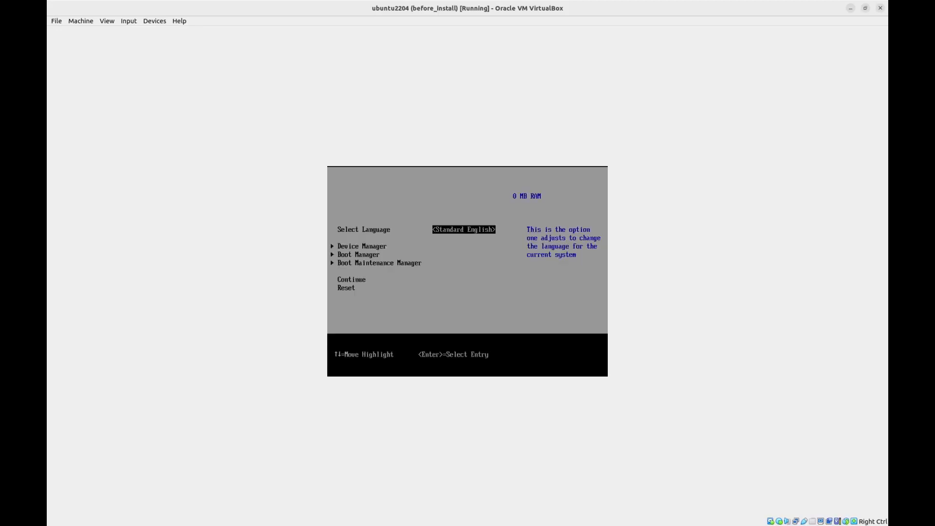
key("Down")
key("Down")
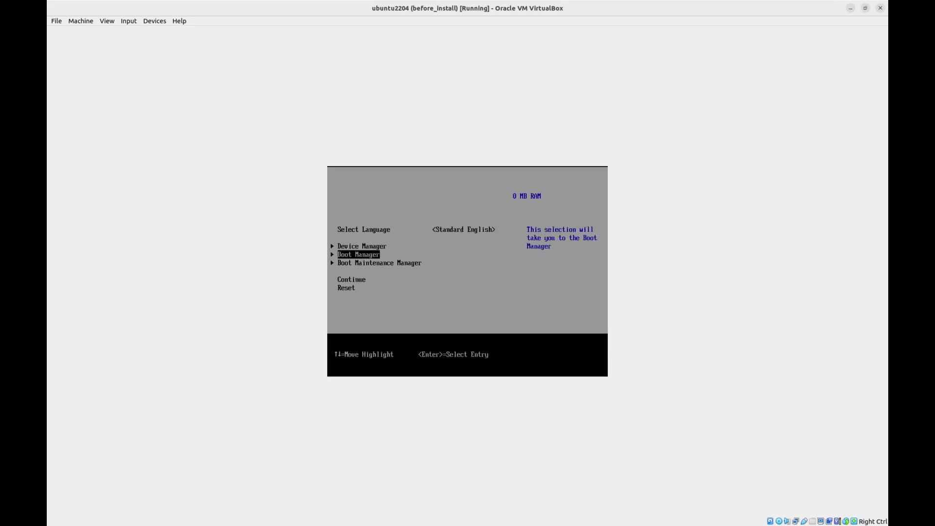
key("Return")
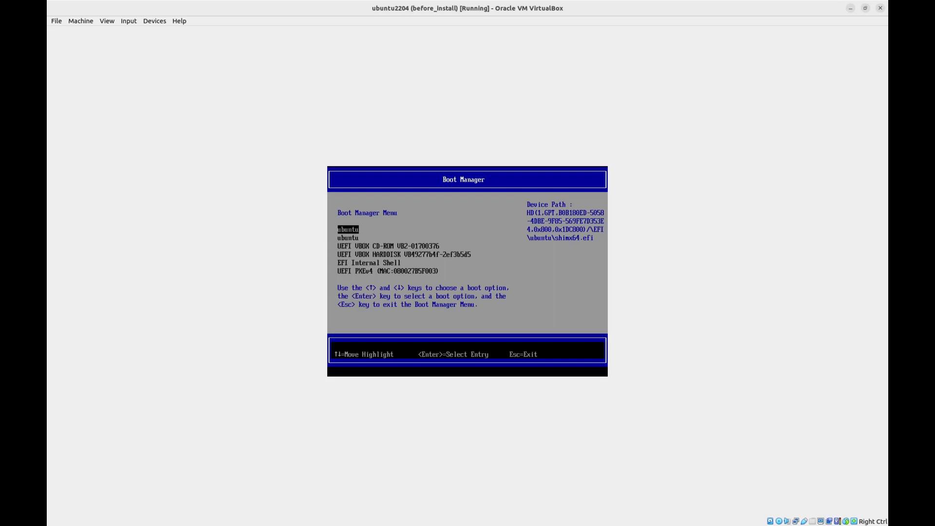
- Compare the device paths of the two ubuntu boot entries, then boot the first one through to the account's password prompt
key("Down")
key("Up")
key("Down")
key("Down")
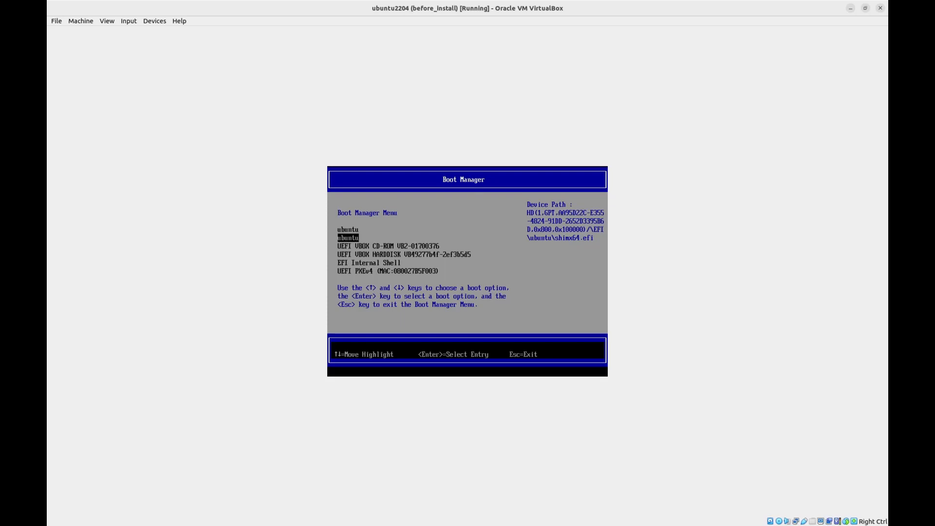
key("Up")
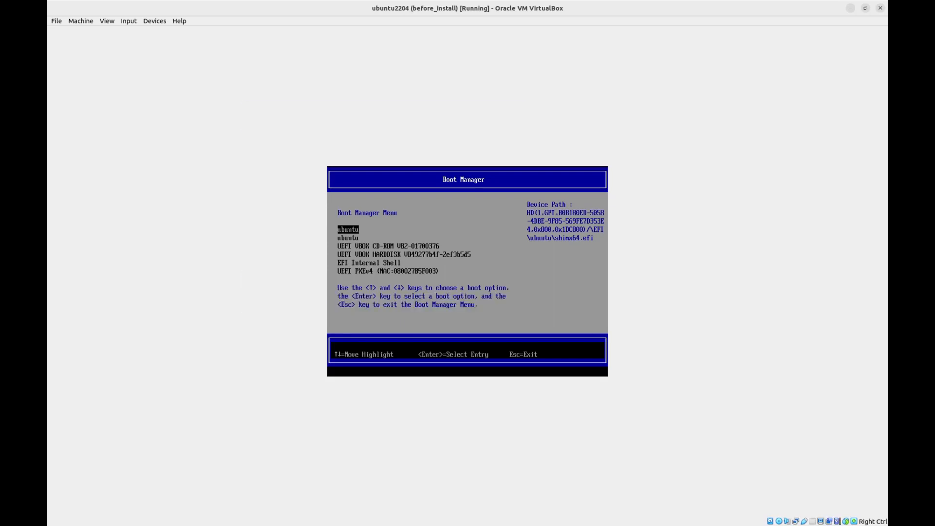
key("Return")
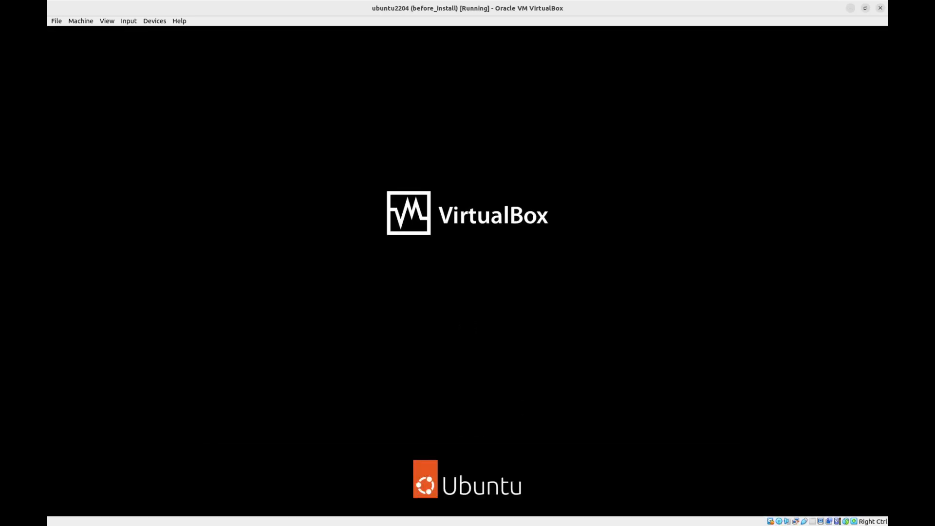
key("Return")
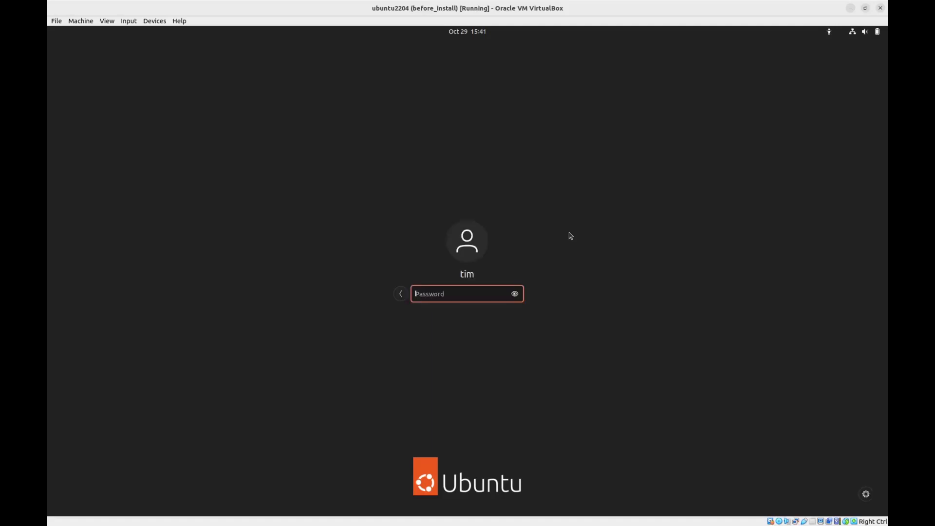
- Log in to the installed Ubuntu with the account password, and power off the virtual machine
type("***********")
key("Return")
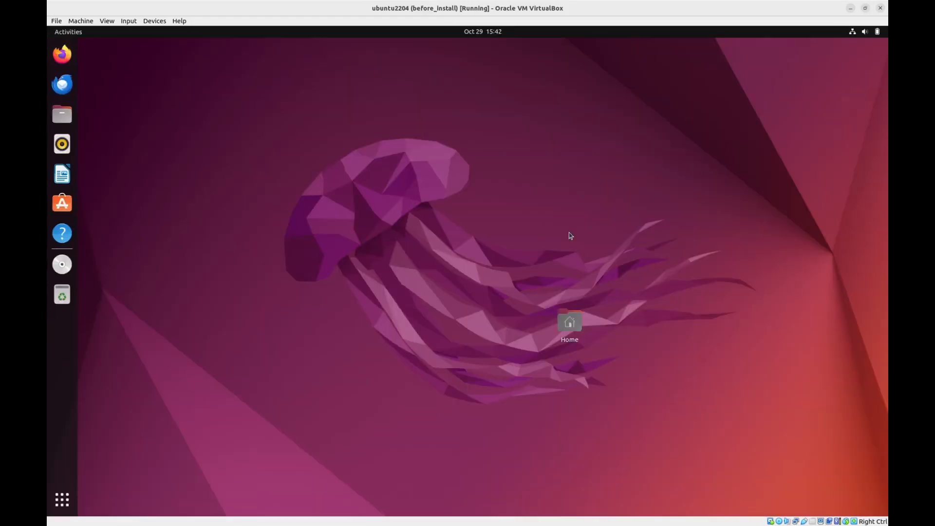
left_click(877, 33)
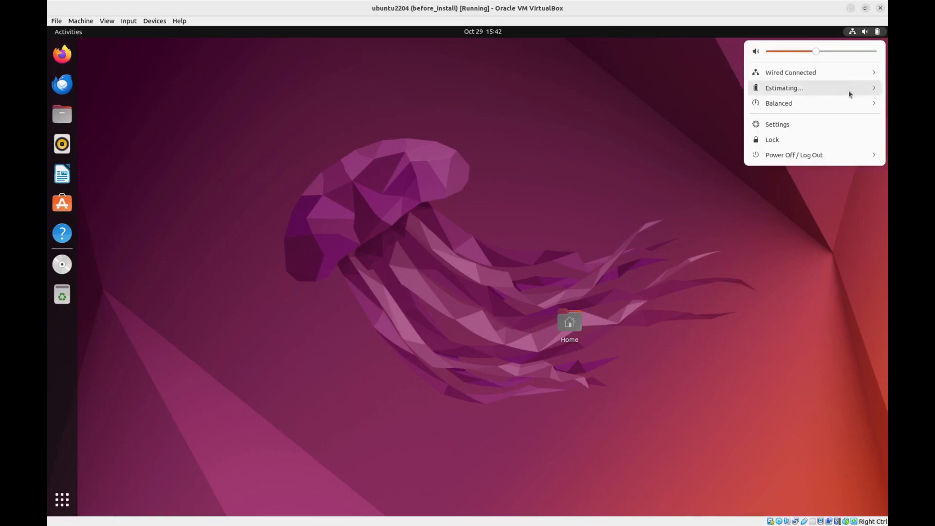
left_click(825, 155)
left_click(795, 200)
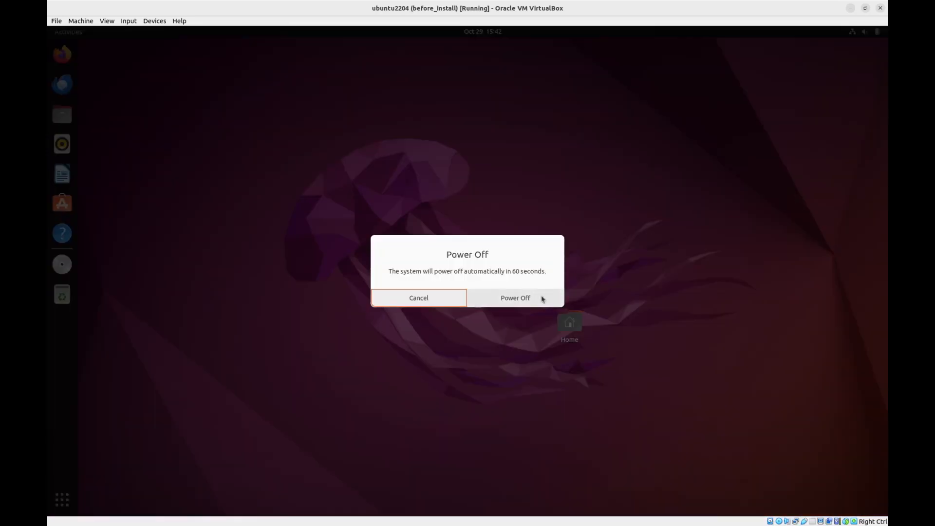
left_click(441, 303)
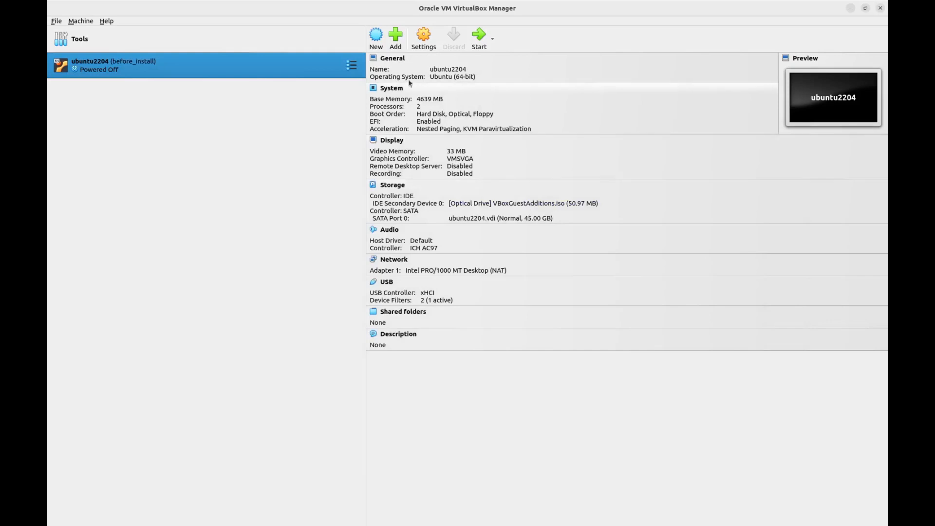
- Check the USB device filters in the ubuntu2204 machine's settings, then start the machine
left_click(421, 44)
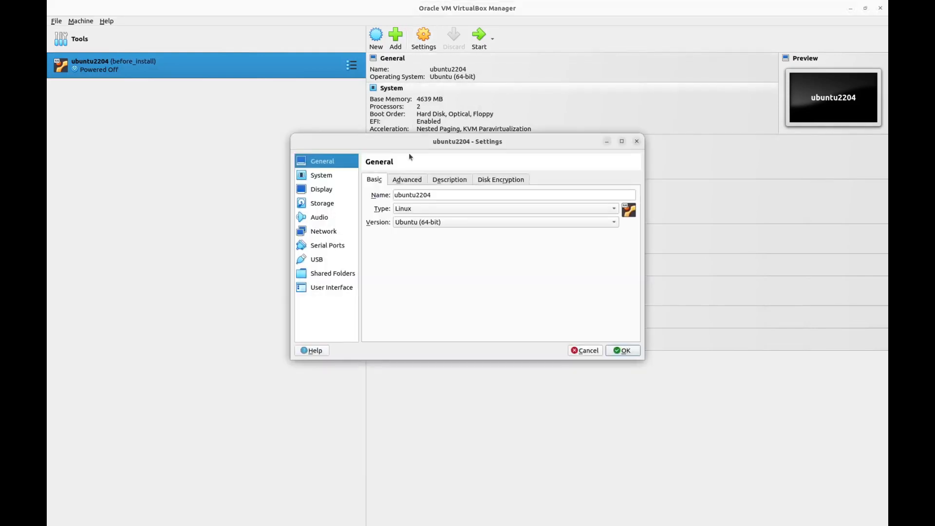
left_click(335, 261)
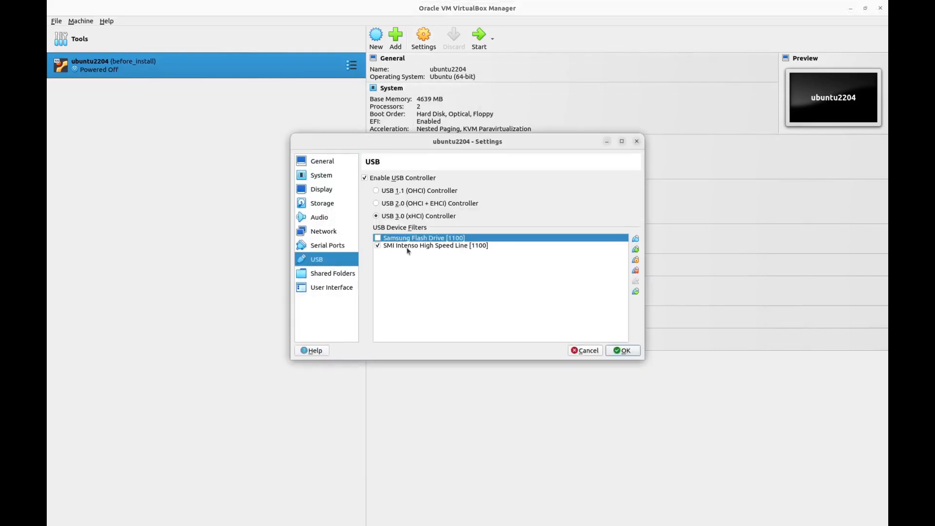
left_click(623, 350)
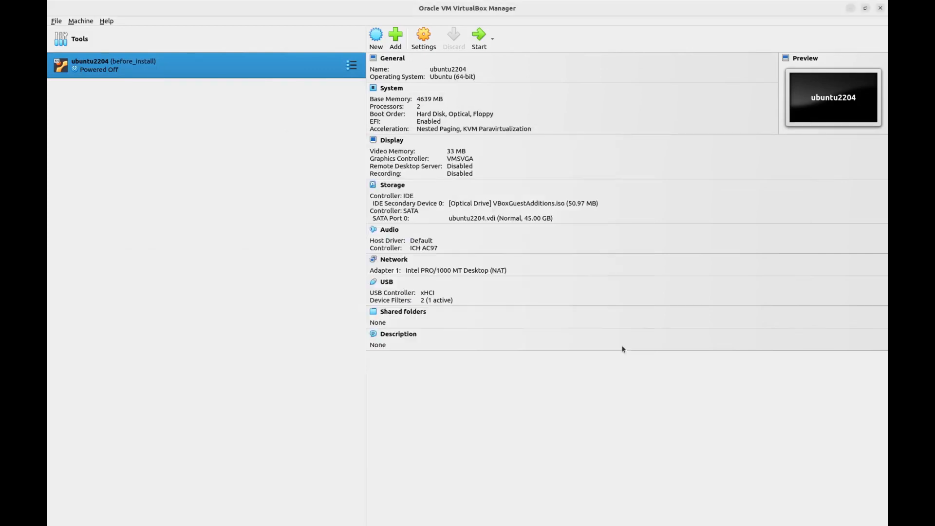
left_click(479, 37)
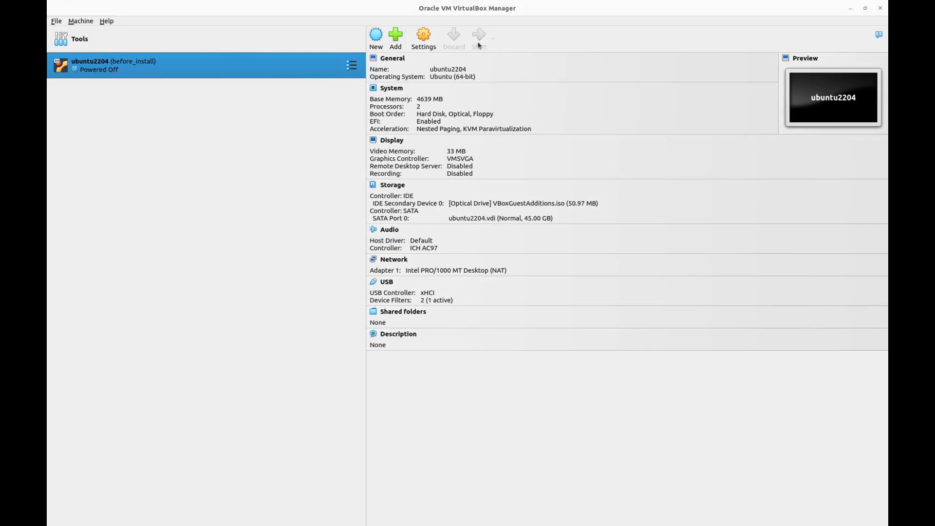
- Enter the UEFI Firmware Settings from GRUB, check the Boot Manager entries, and return to the main firmware page
key("Down")
key("Down")
key("Return")
key("Down")
key("Down")
key("Return")
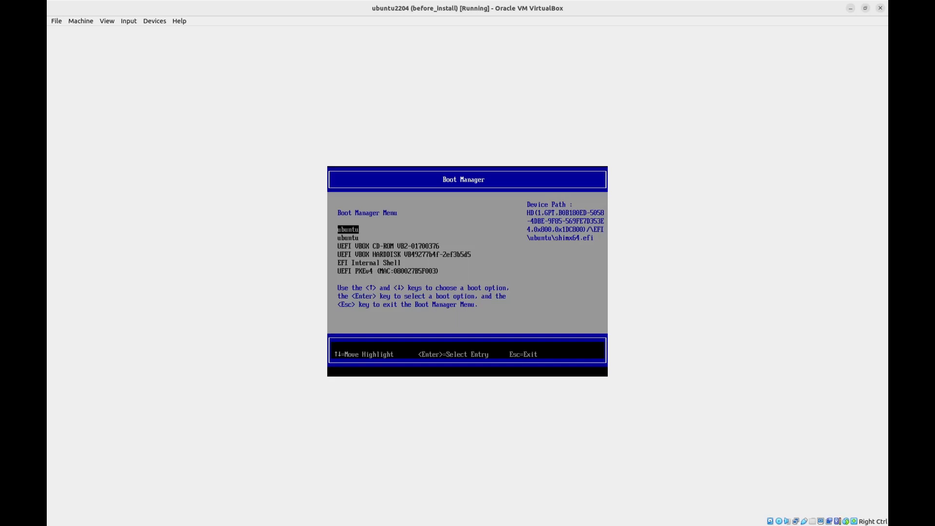
key("Escape")
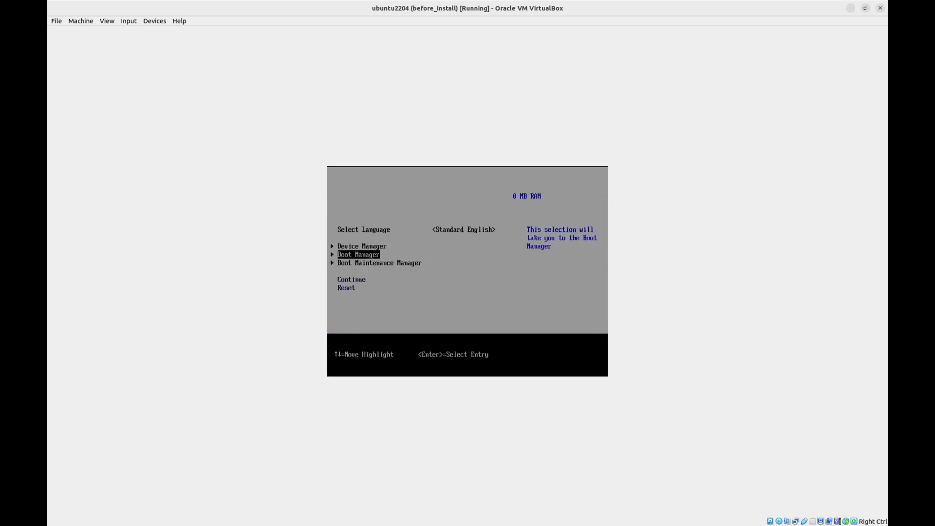
- Attach the SMI Intenso High Speed Line USB device to the running machine and reopen the Boot Manager
left_click(155, 21)
mouse_move(161, 65)
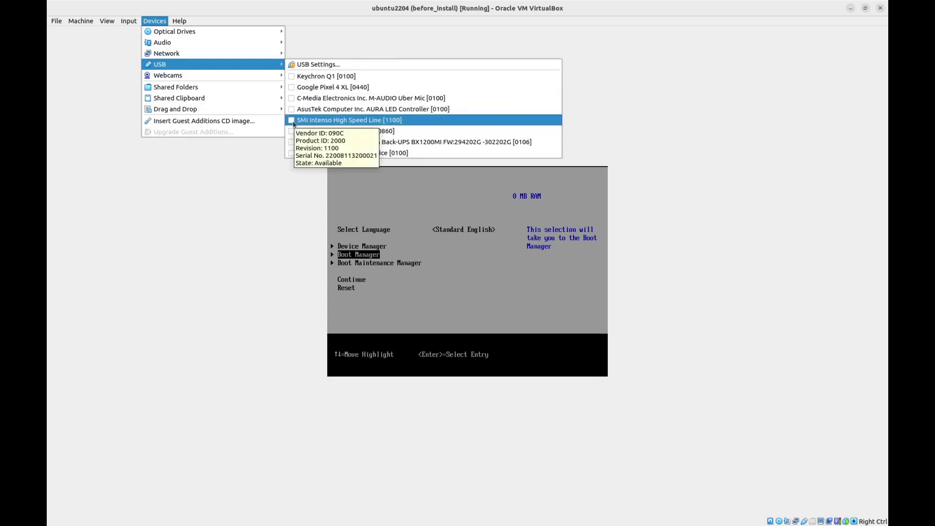
left_click(292, 122)
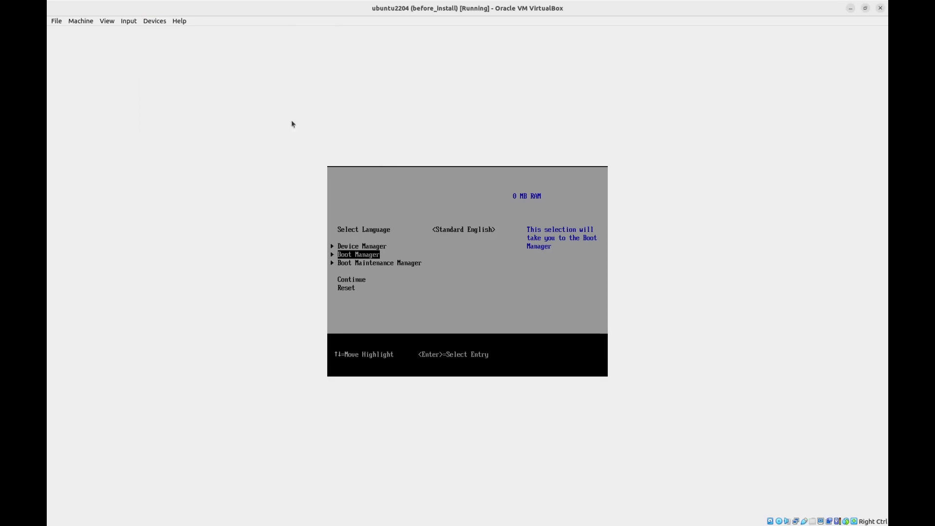
key("Return")
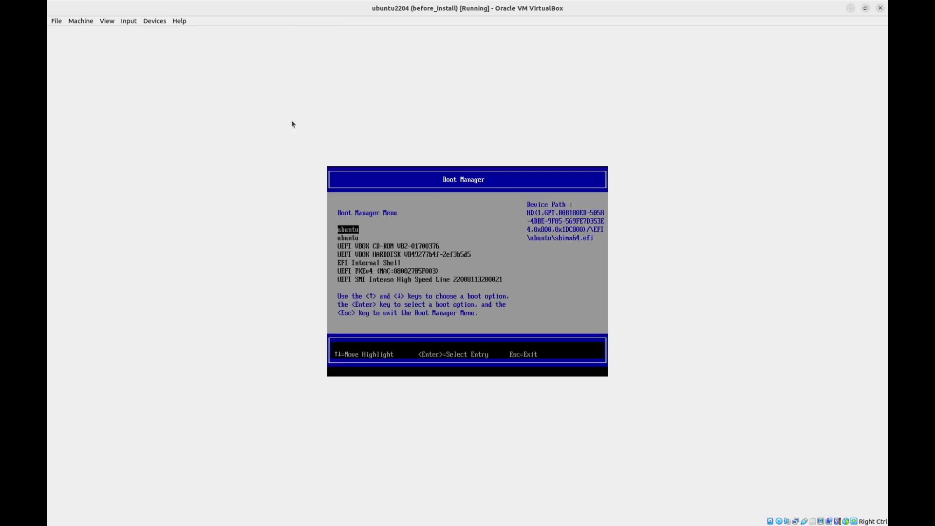
- Boot the UEFI SMI Intenso High Speed Line entry to reach the USB drive's GRUB menu
key("Down")
key("Down")
key("Down")
key("Down")
key("Down")
key("Down")
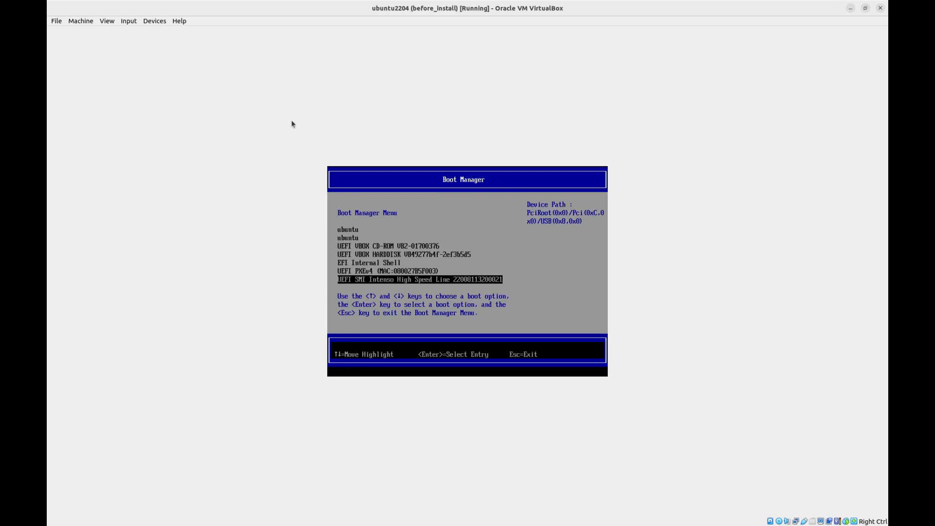
key("Return")
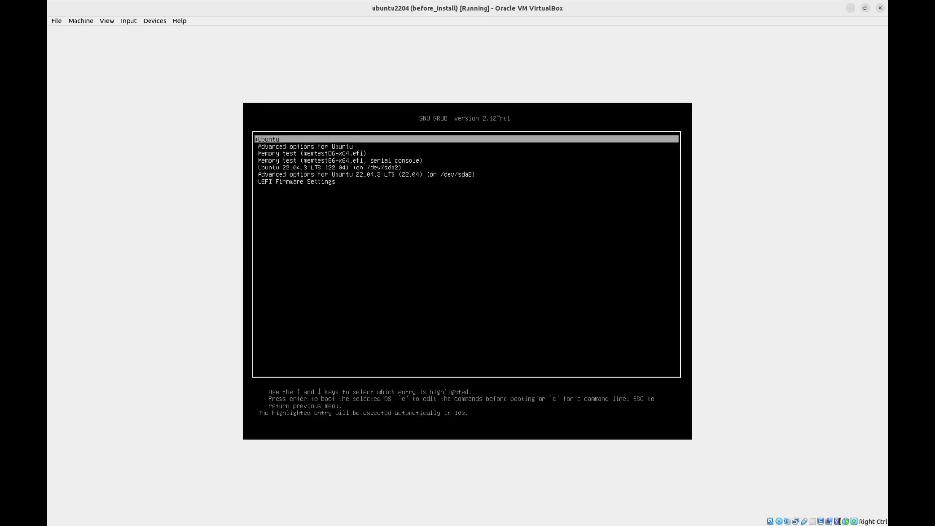
- Go back into the UEFI Firmware Settings from the USB drive's GRUB menu and open the Boot Manager
key("Down")
key("Down")
key("Down")
key("Down")
key("Down")
key("Down")
key("Return")
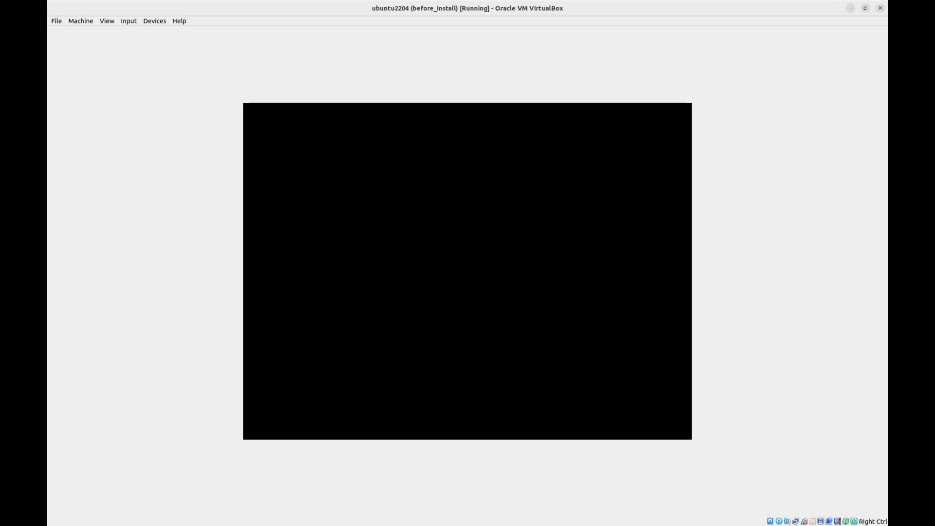
key("Down")
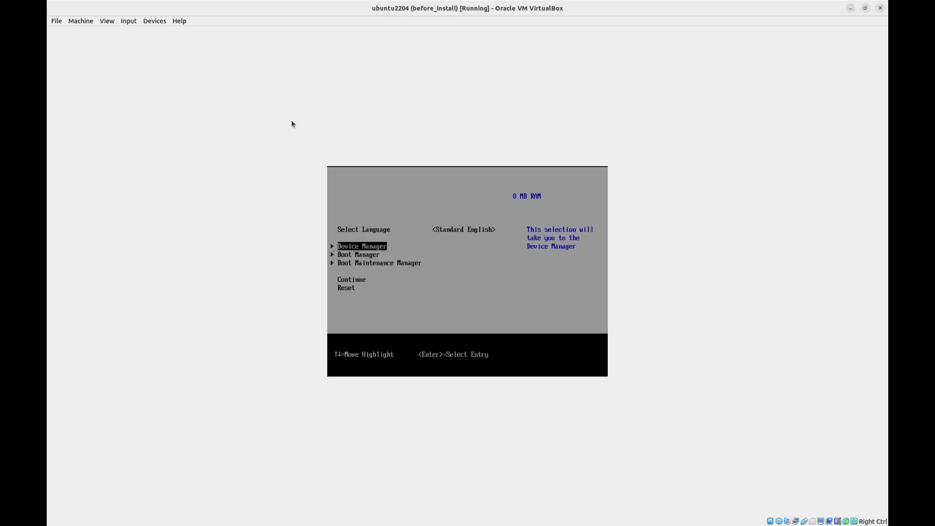
key("Down")
key("Return")
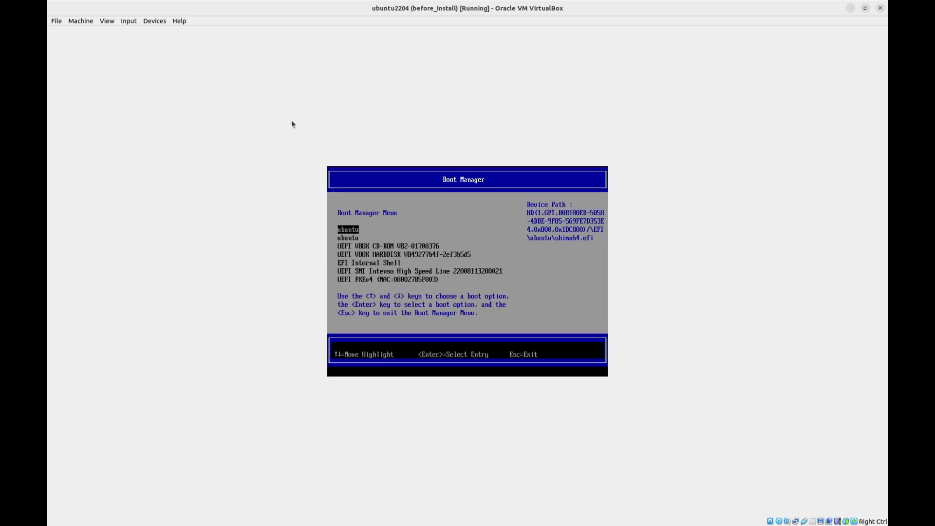
- Compare the device paths of both ubuntu entries, then boot the first one and start Ubuntu from GRUB
key("Down")
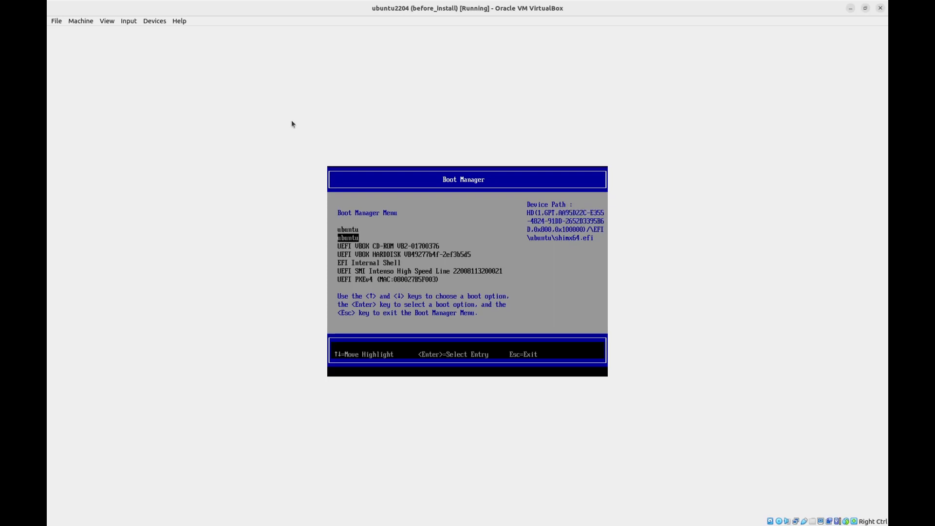
key("Up")
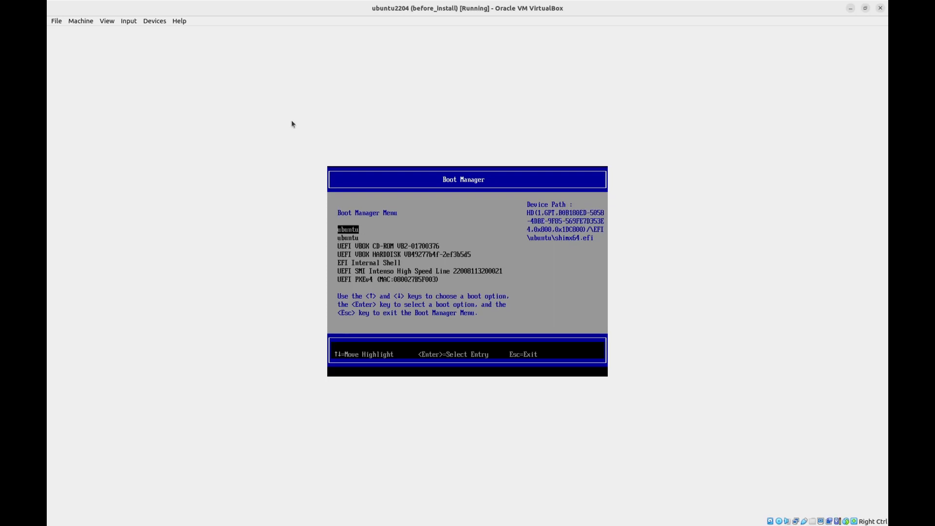
key("Return")
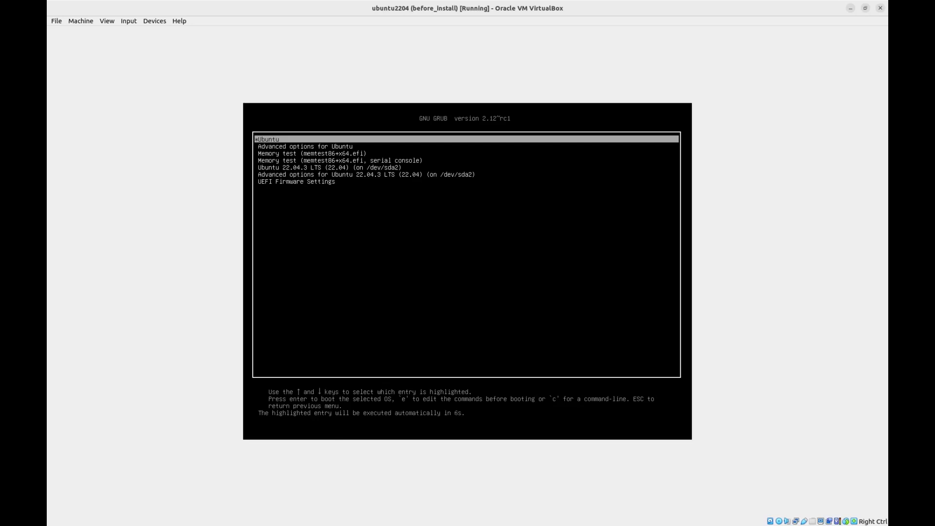
key("Return")
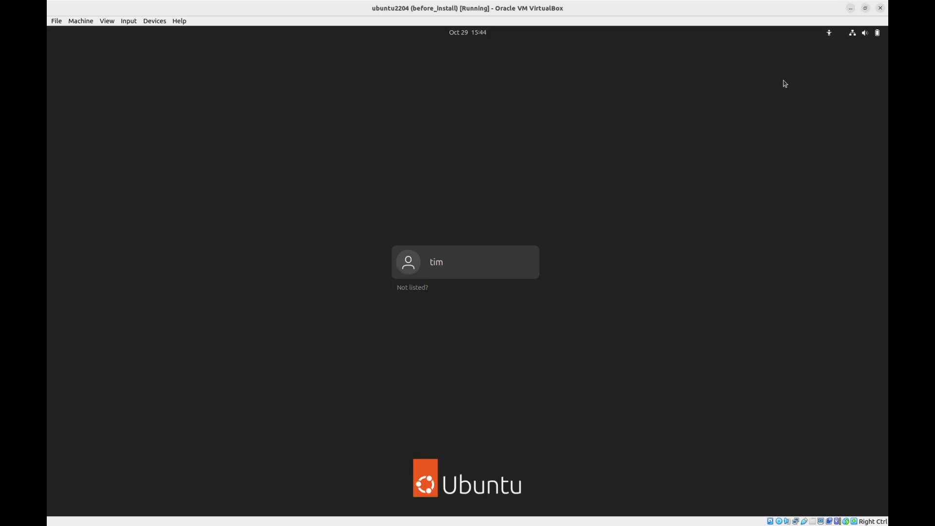
- Power off the virtual machine from the Ubuntu login screen
left_click(878, 33)
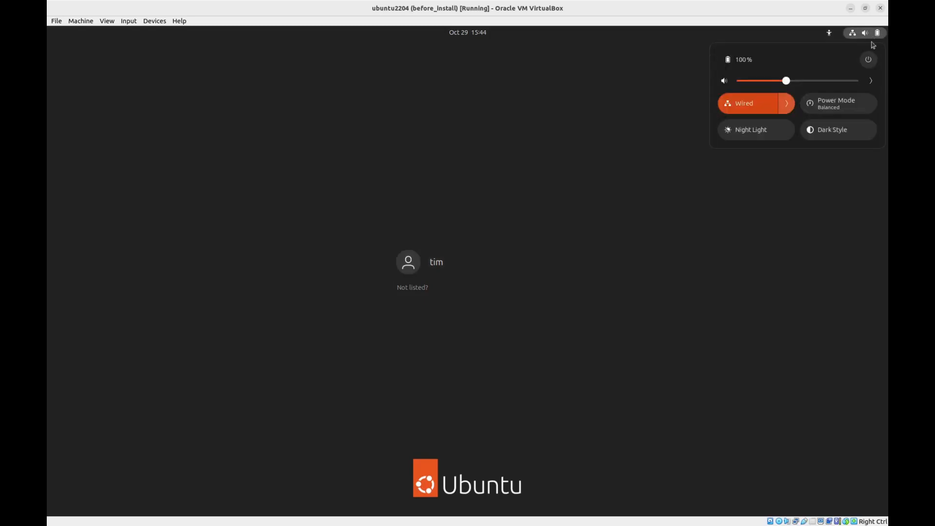
left_click(868, 59)
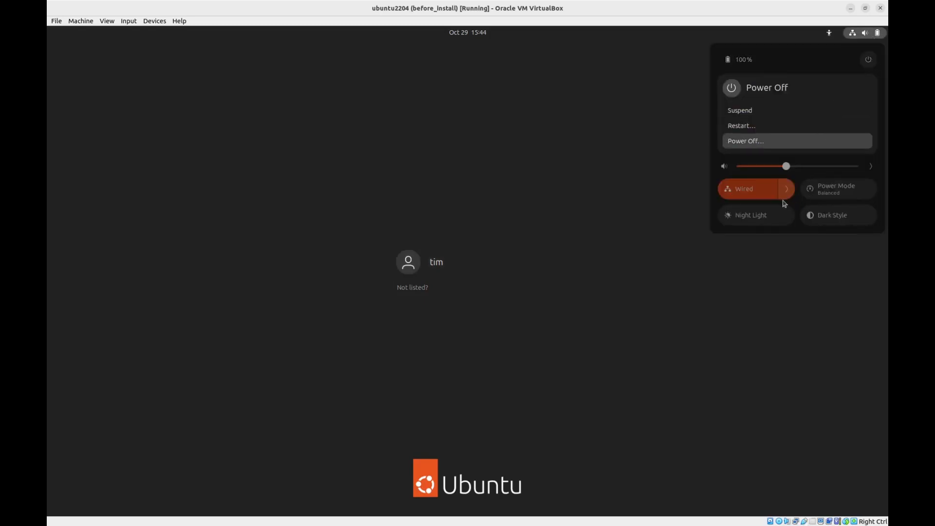
left_click(768, 142)
left_click(534, 296)
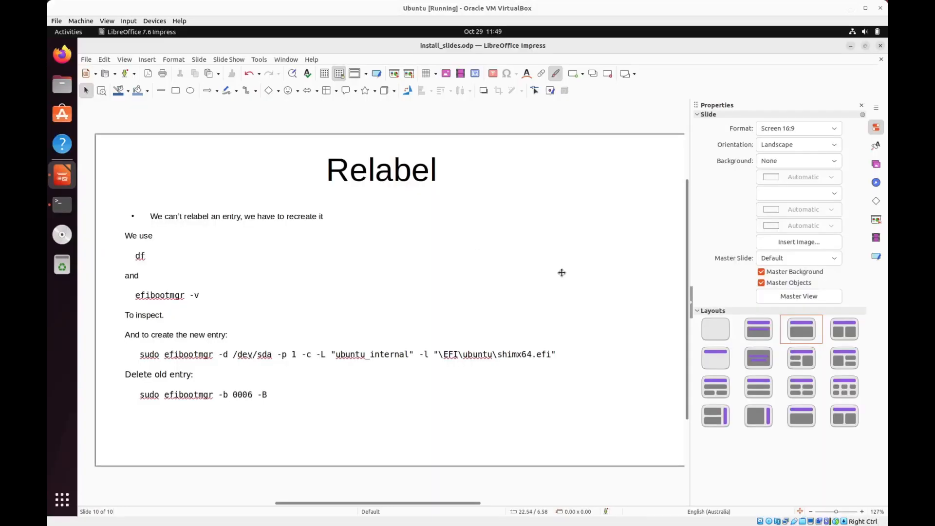
- In the Terminal, run df and efibootmgr -v, and enlarge the window to inspect the mounted partitions and boot entries
left_click(62, 204)
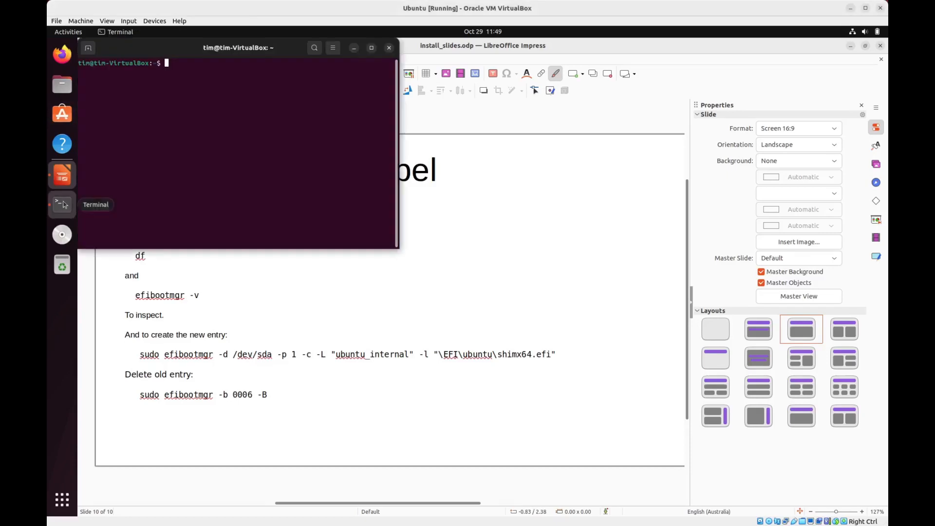
type("df")
key("Return")
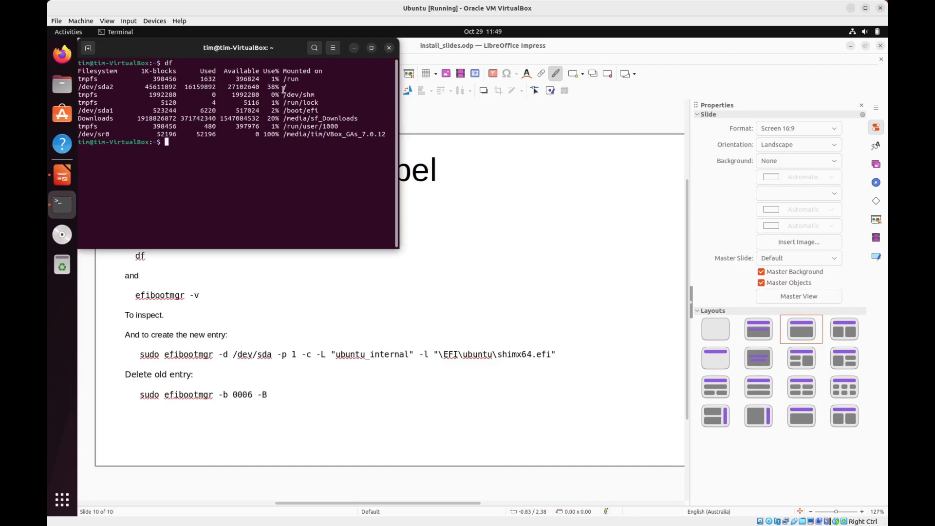
type("efibootmgr -v")
key("Return")
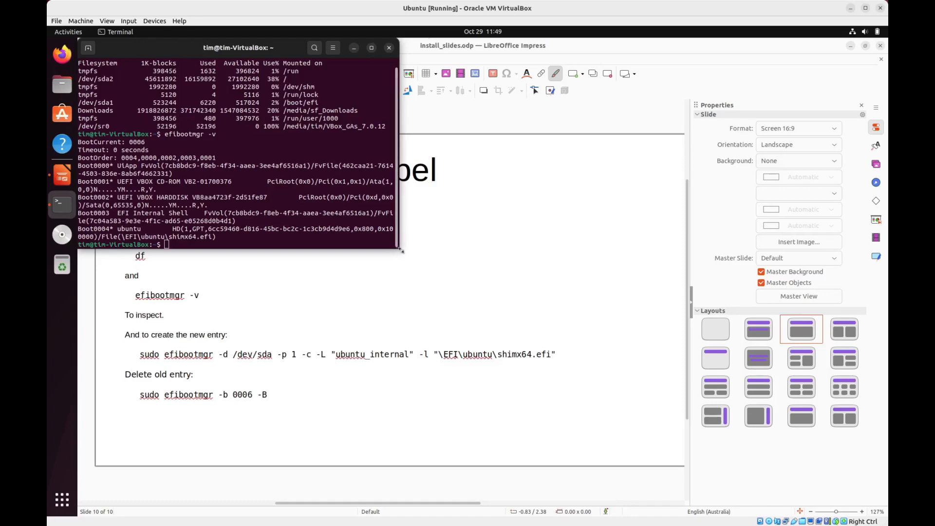
left_click_drag(399, 249, 651, 328)
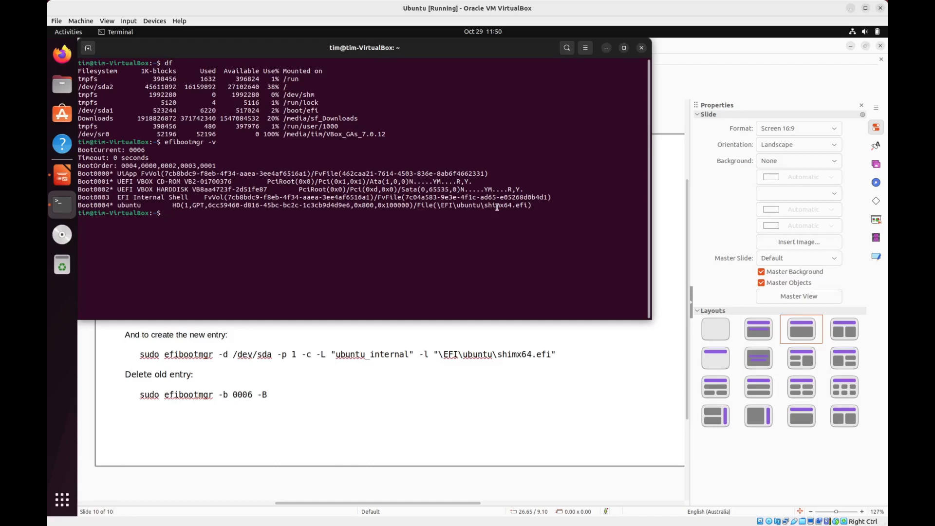
- Copy the efibootmgr creation command from the Relabel slide and run it in the Terminal to create a ubuntu_internal entry for /dev/sda partition 1
left_click_drag(140, 354, 558, 355)
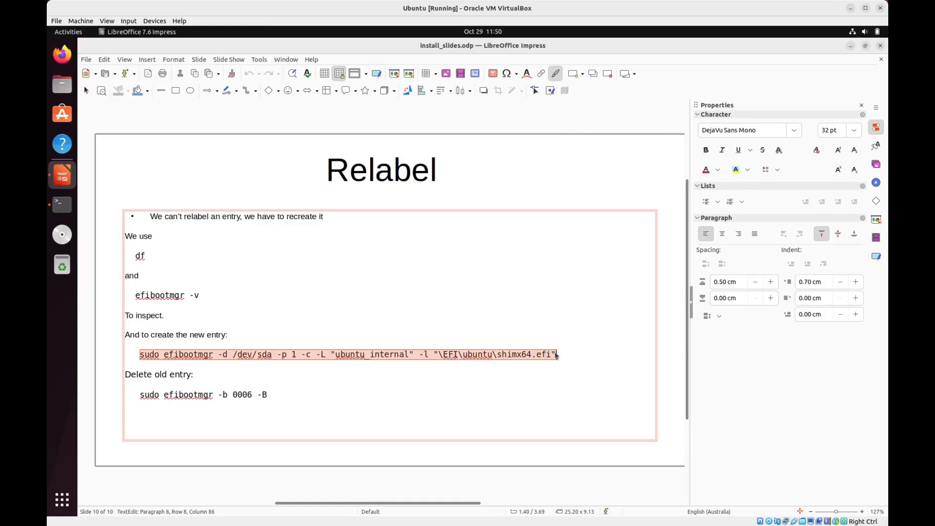
right_click(558, 355)
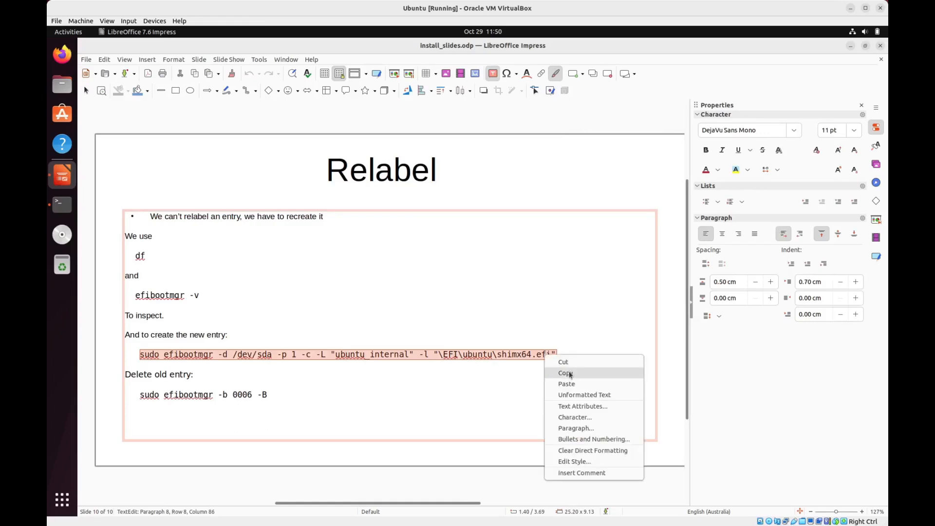
left_click(574, 369)
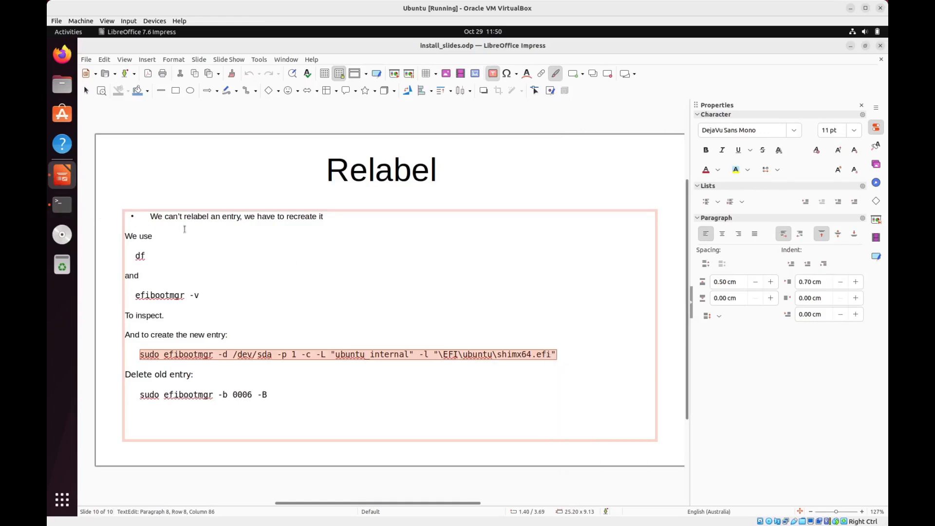
key("alt+Tab")
key("ctrl+shift+v")
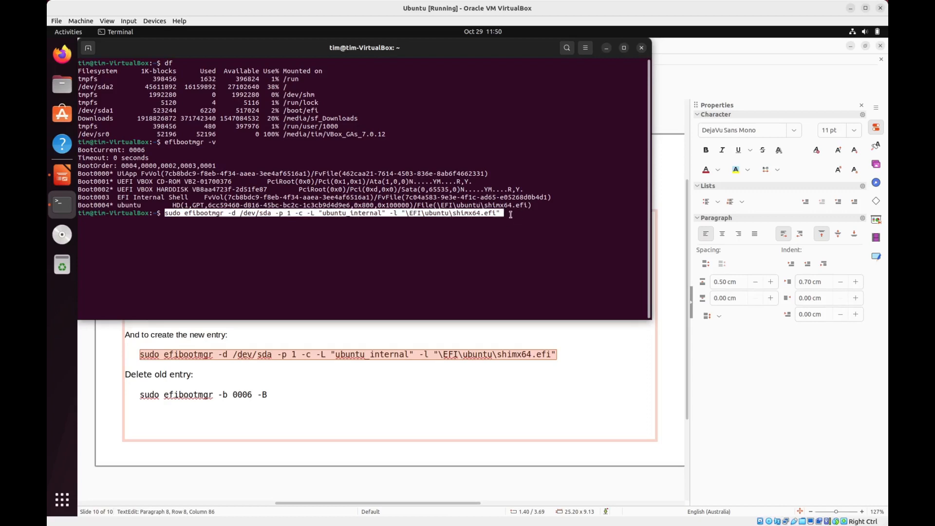
key("Return")
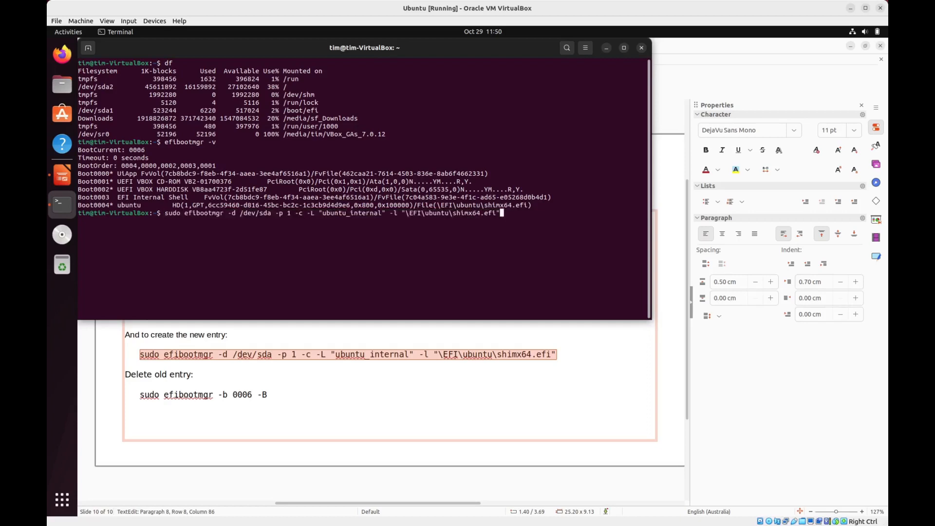
key("Return")
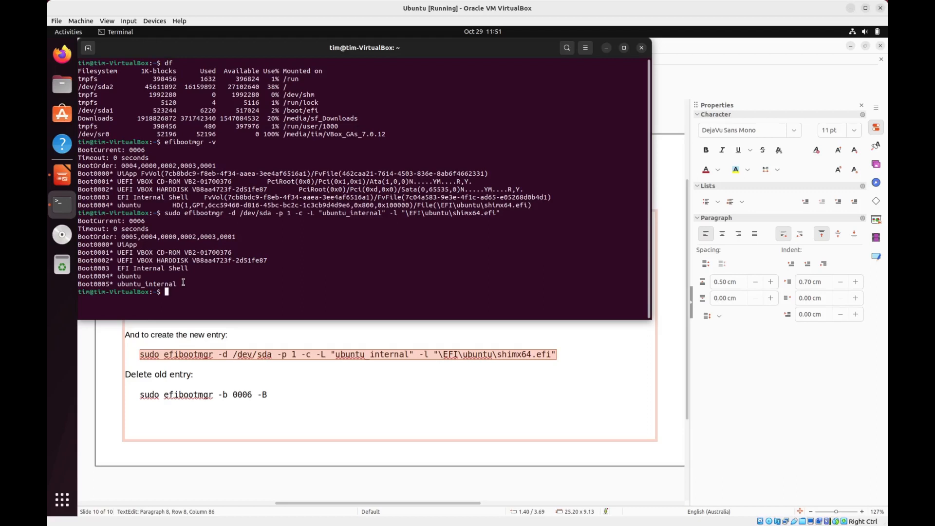
- Reboot the virtual machine with sudo reboot now and enter UEFI Firmware Settings from the GRUB menu
type("sudo reboot now")
key("Return")
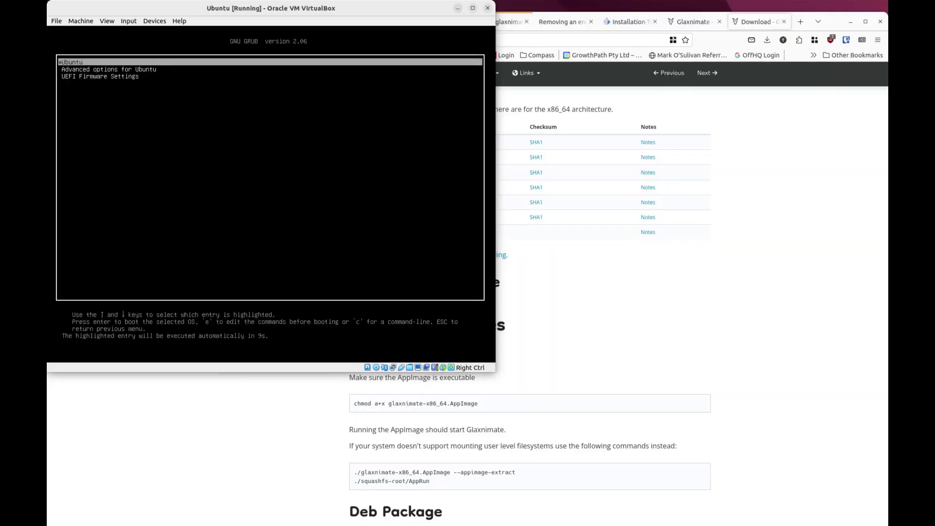
key("Down")
key("Down")
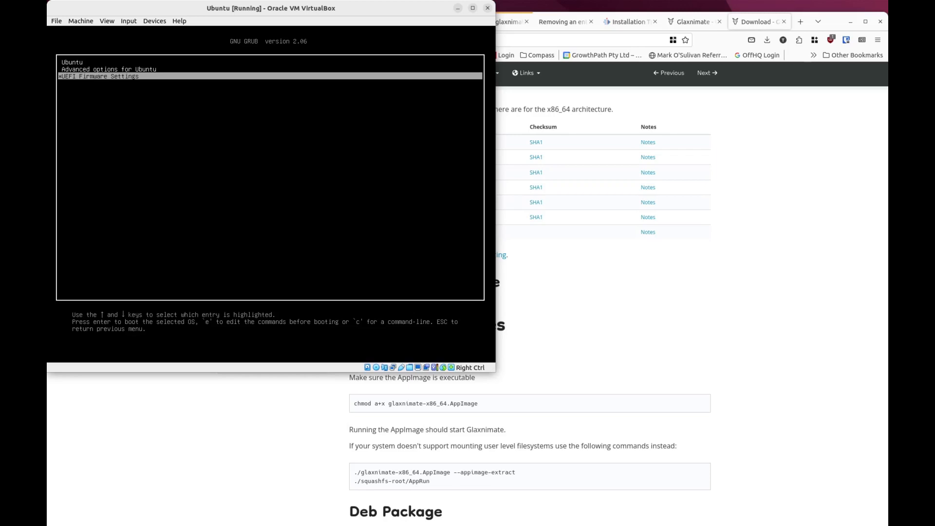
key("Return")
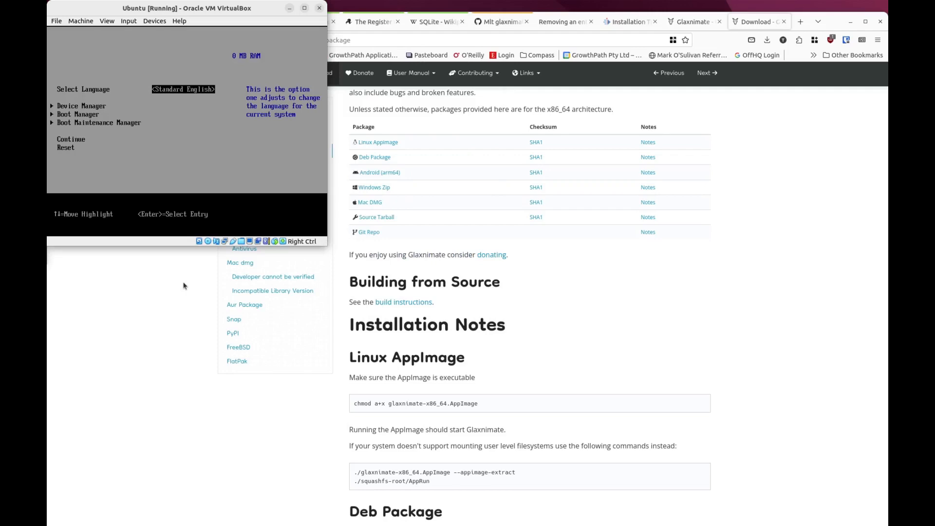
- In the firmware's Boot Manager, compare the device paths of ubuntu_internal and ubuntu, then boot ubuntu_internal and start Ubuntu from GRUB
key("Down")
key("Down")
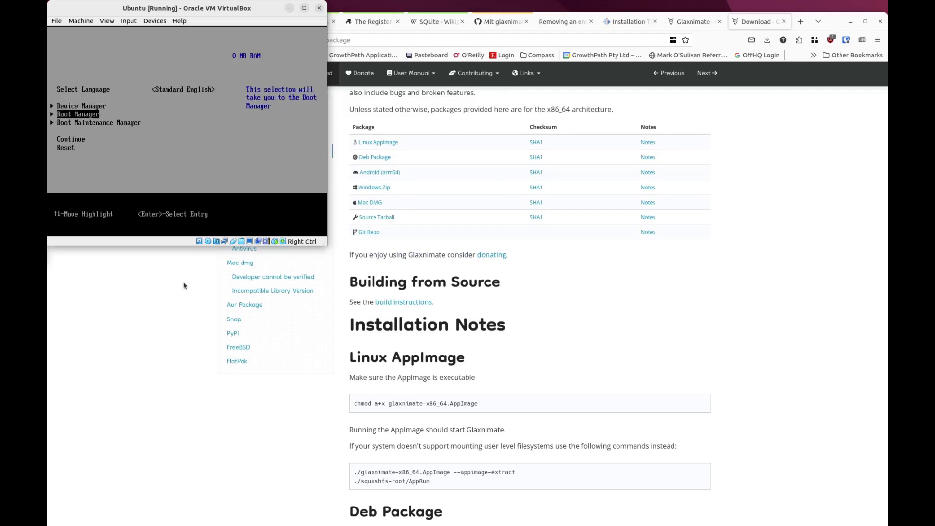
key("Return")
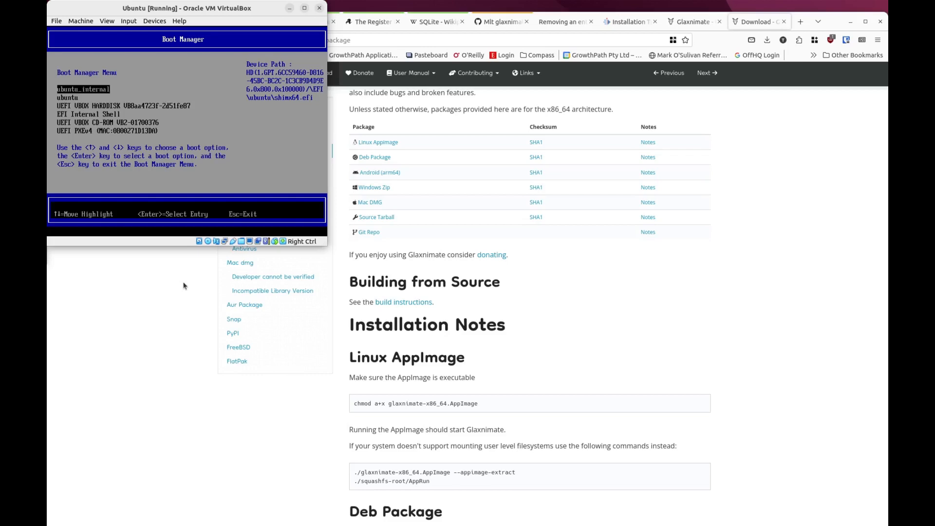
key("Down")
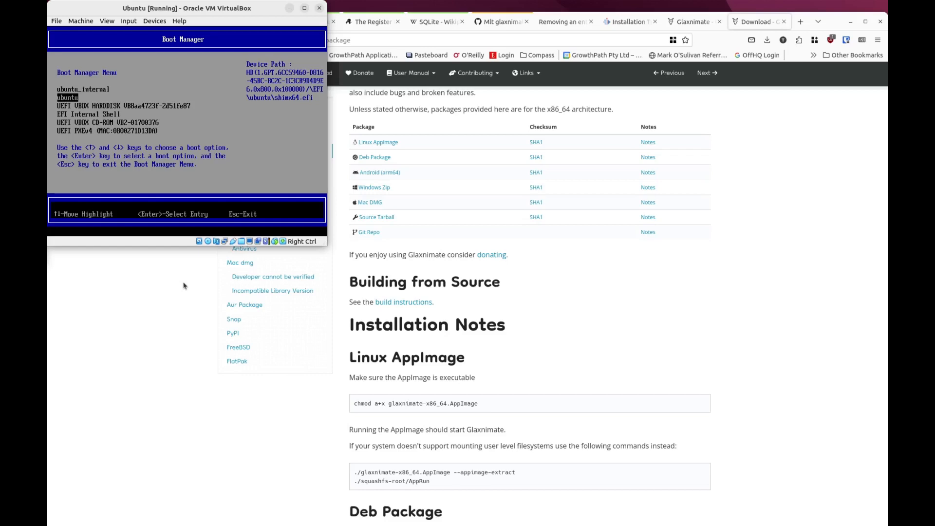
key("Up")
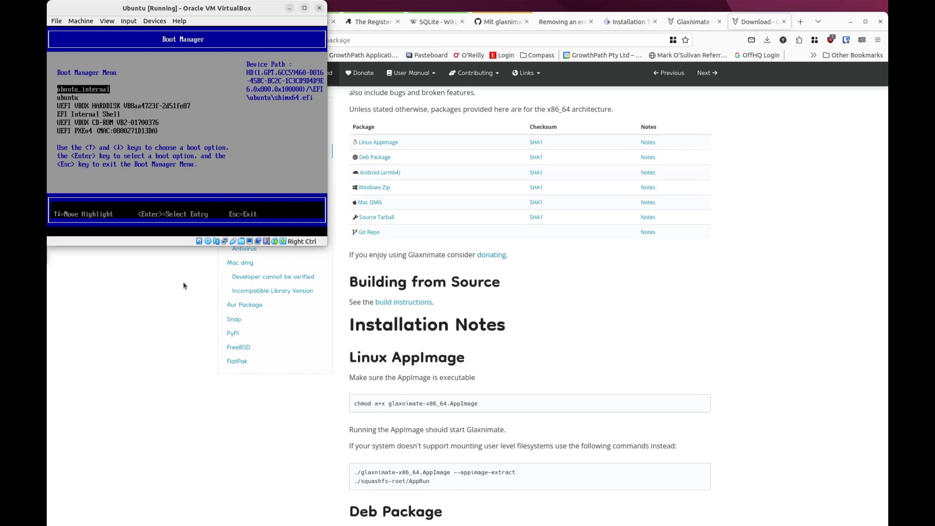
key("Return")
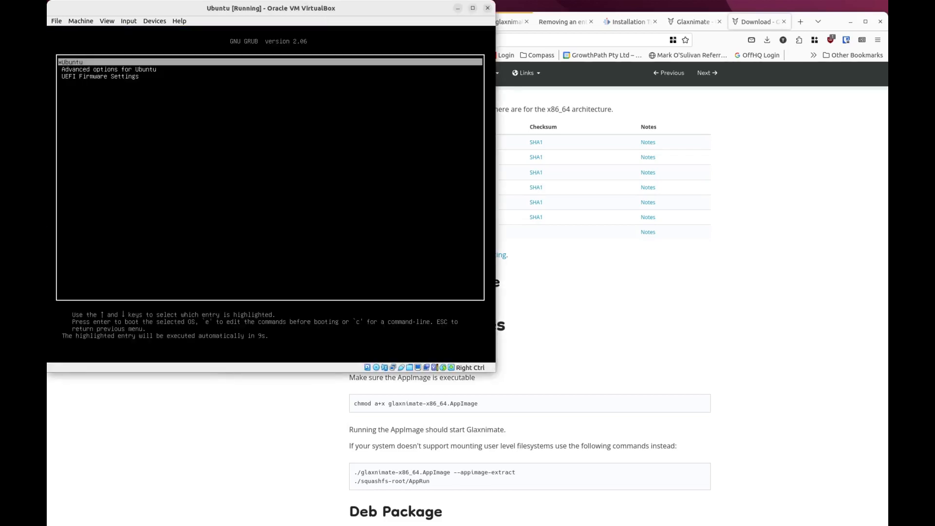
key("Return")
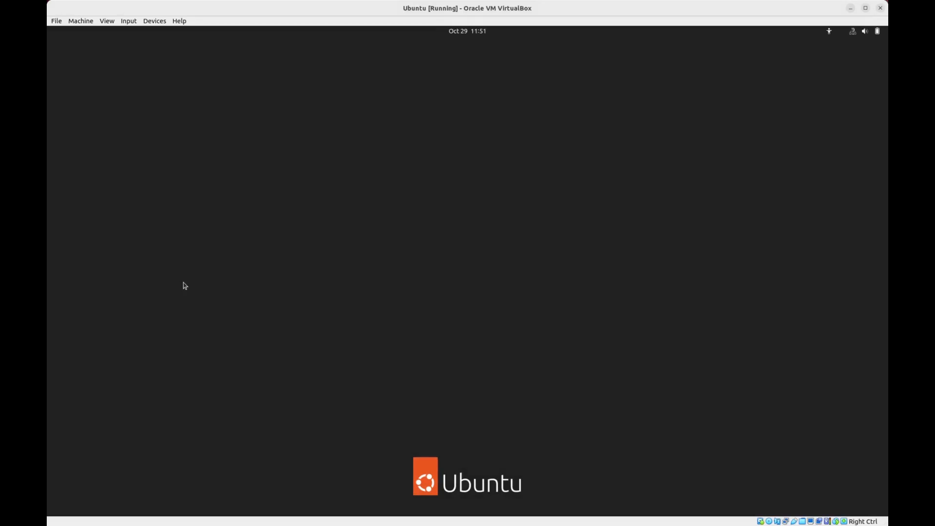
- Log in to the Ubuntu desktop by entering the account password
key("Return")
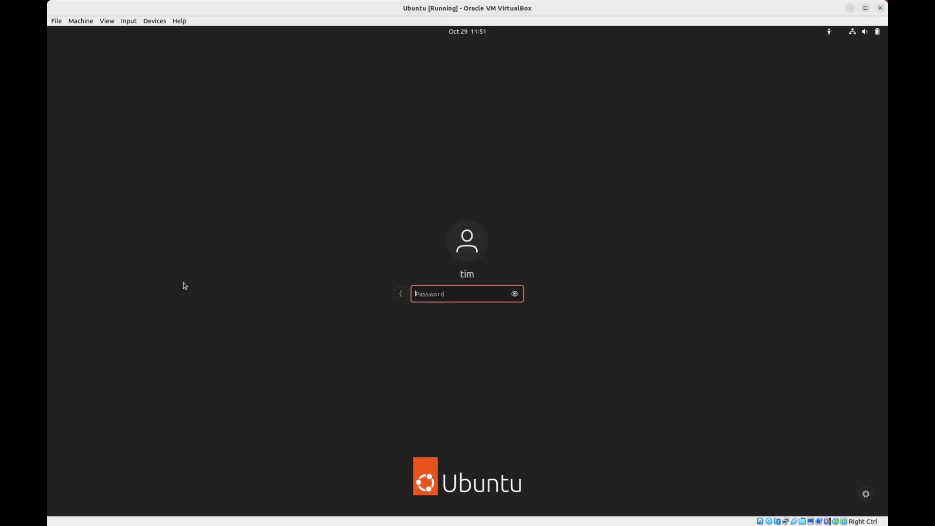
type("••••••••••••")
key("Return")
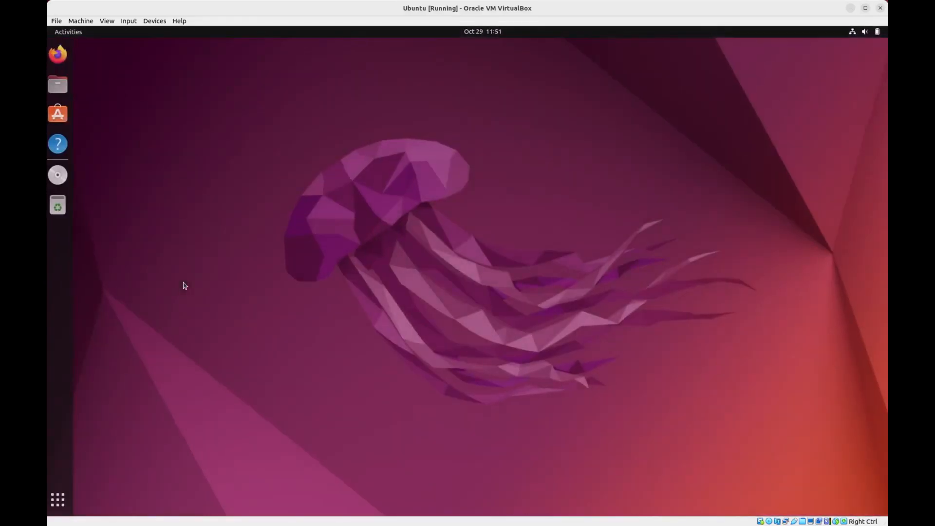
- Open a Terminal, rerun efibootmgr -v from the command history, and widen the window to inspect the boot entries
key("super")
type("ter")
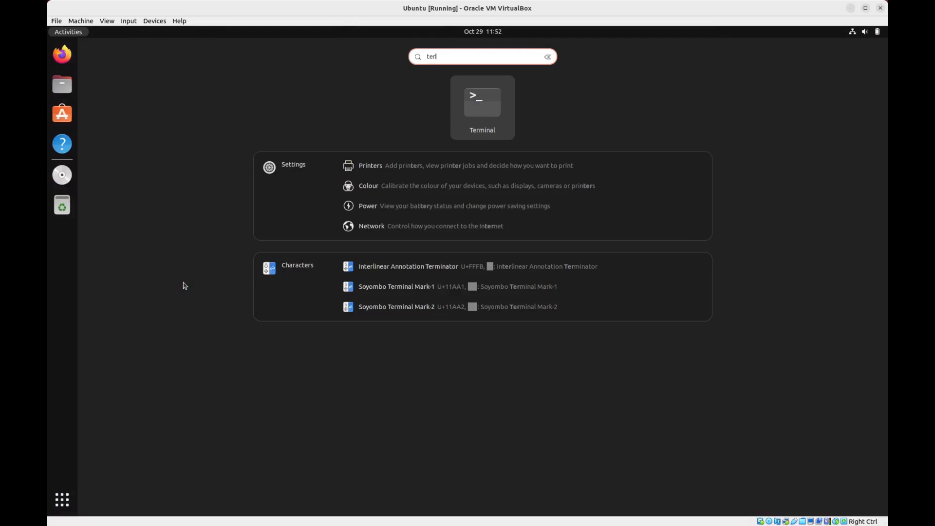
key("Return")
key("Up")
key("Up")
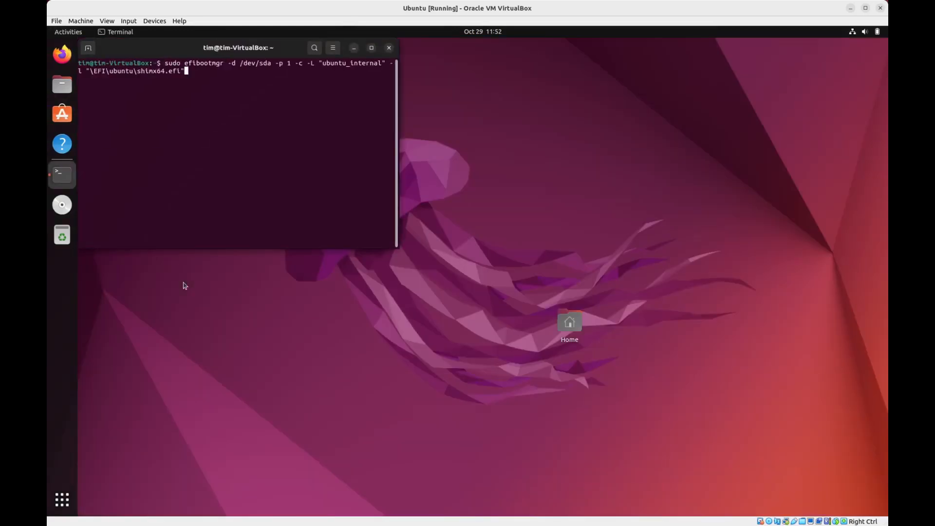
key("Down")
key("Up")
key("Return")
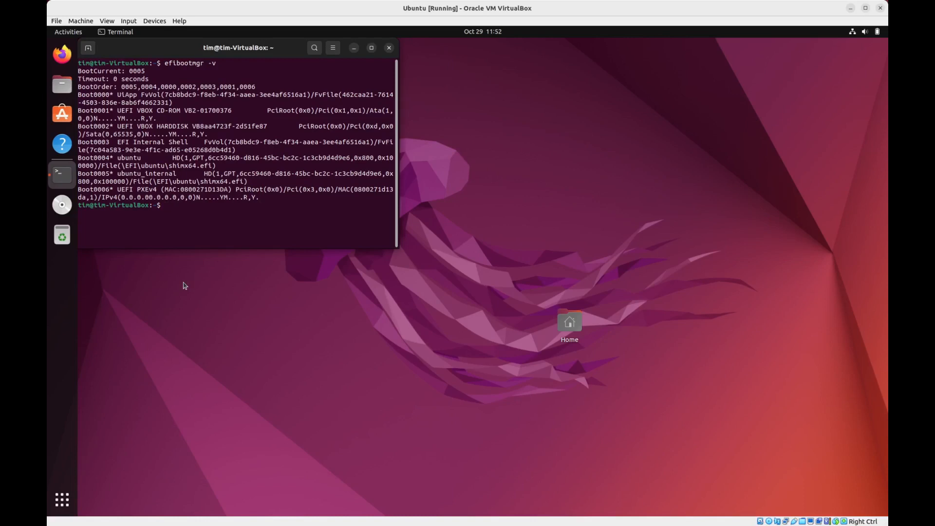
left_click_drag(398, 215, 674, 233)
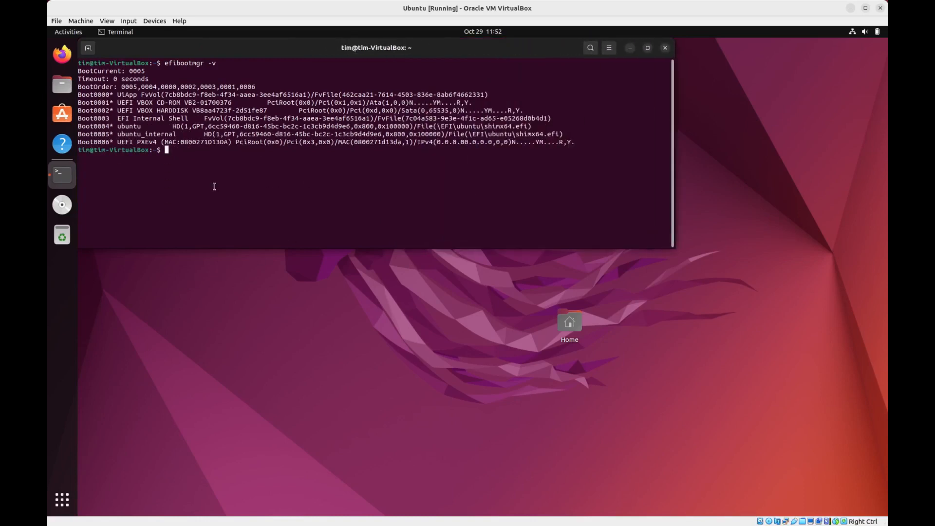
- Delete the old ubuntu boot entry with sudo efibootmgr -b 0004 -B, reusing the earlier command and entering the sudo password
type("sudo reboot now")
key("Up")
key("Up")
key("Up")
key("Up")
key("Up")
key("Left")
key("Left")
key("Left")
key("Left")
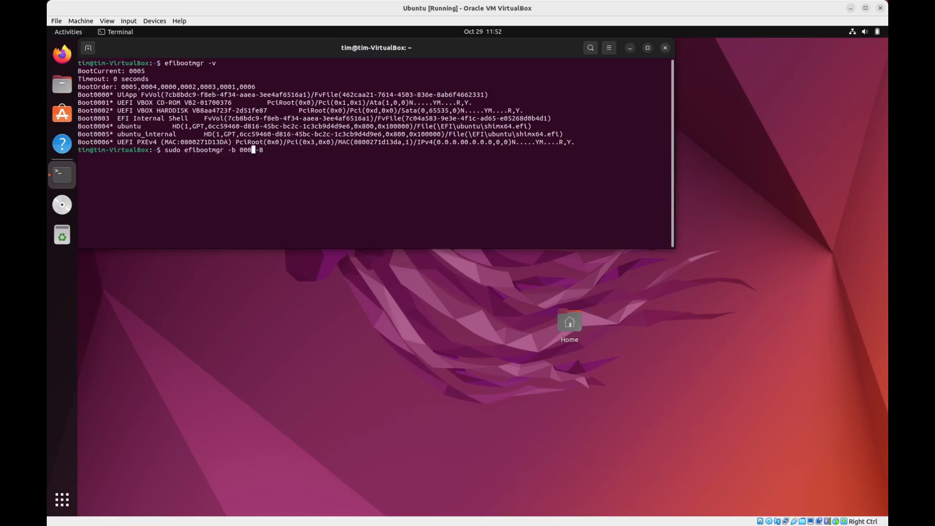
key("Return")
key("Return")
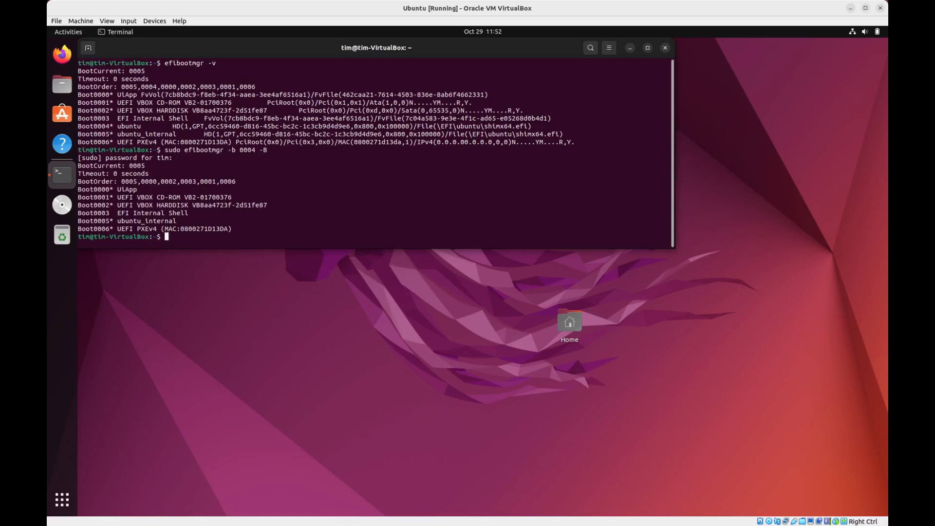
- Display /etc/default/grub in the Terminal and review its default entry and timeout settings
type("cat /etc/default/grub")
key("Return")
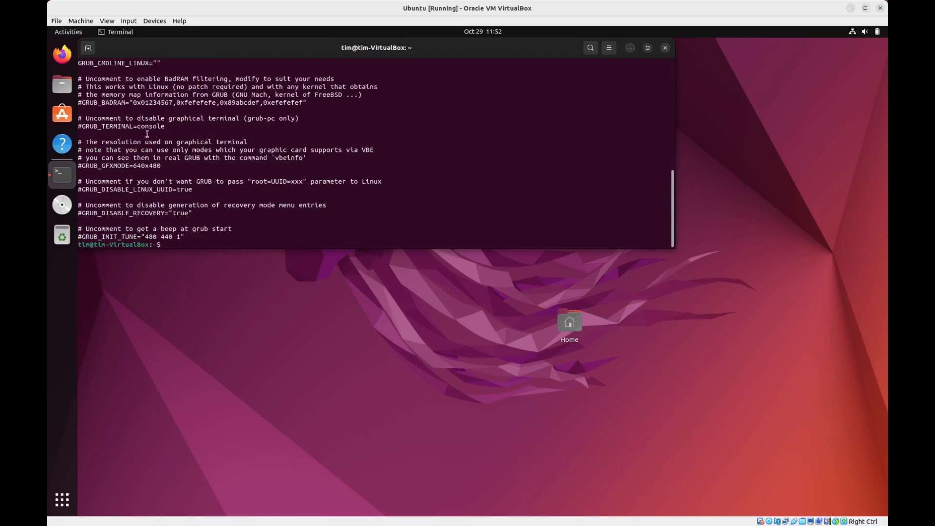
scroll(147, 133, "up", 4)
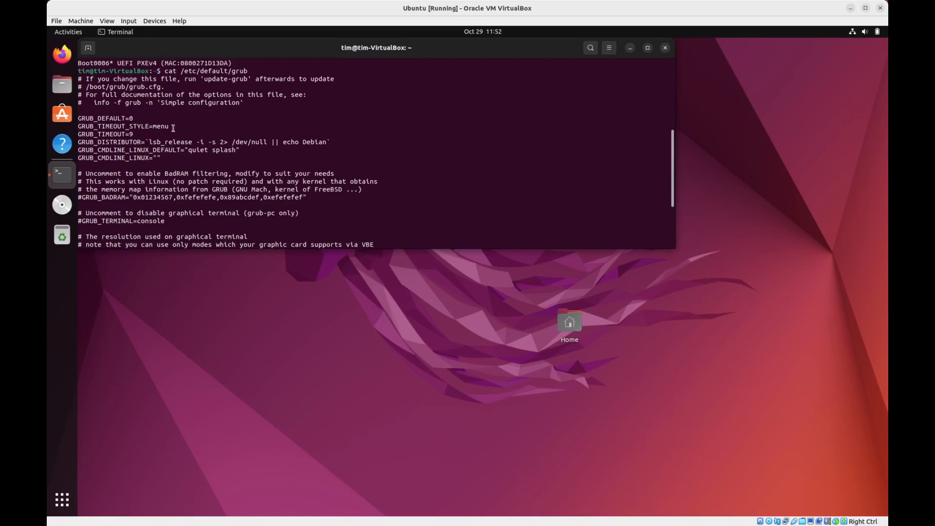
scroll(172, 130, "down", 4)
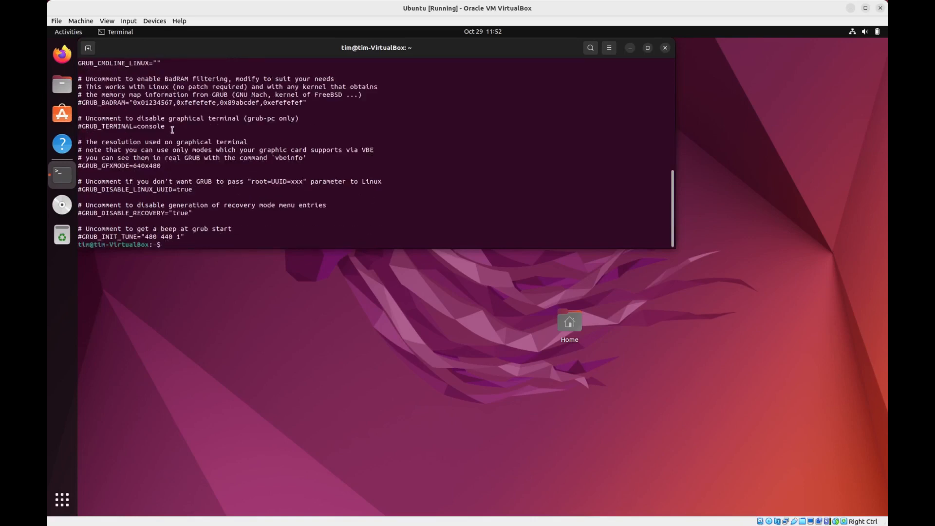
- Search the Terminal's command history for "update" to recall sudo update-grub
key("ctrl+r")
type("update")
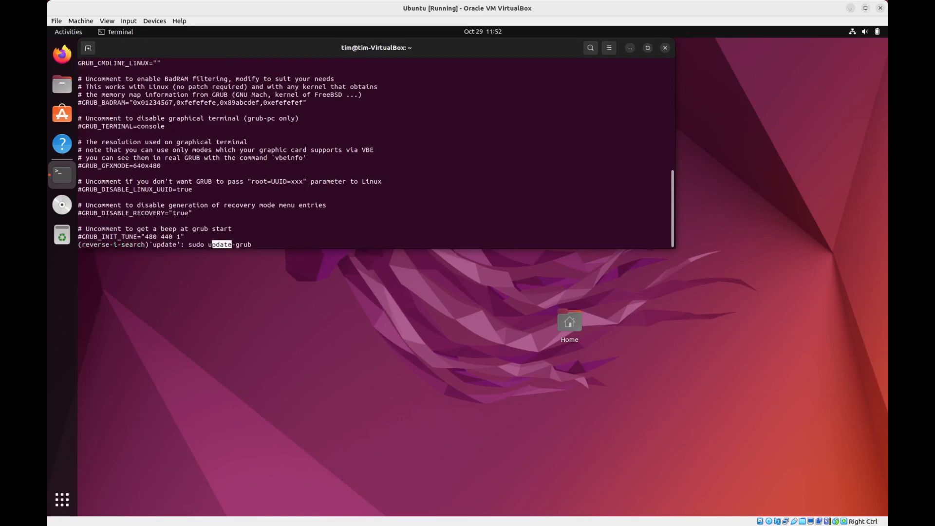